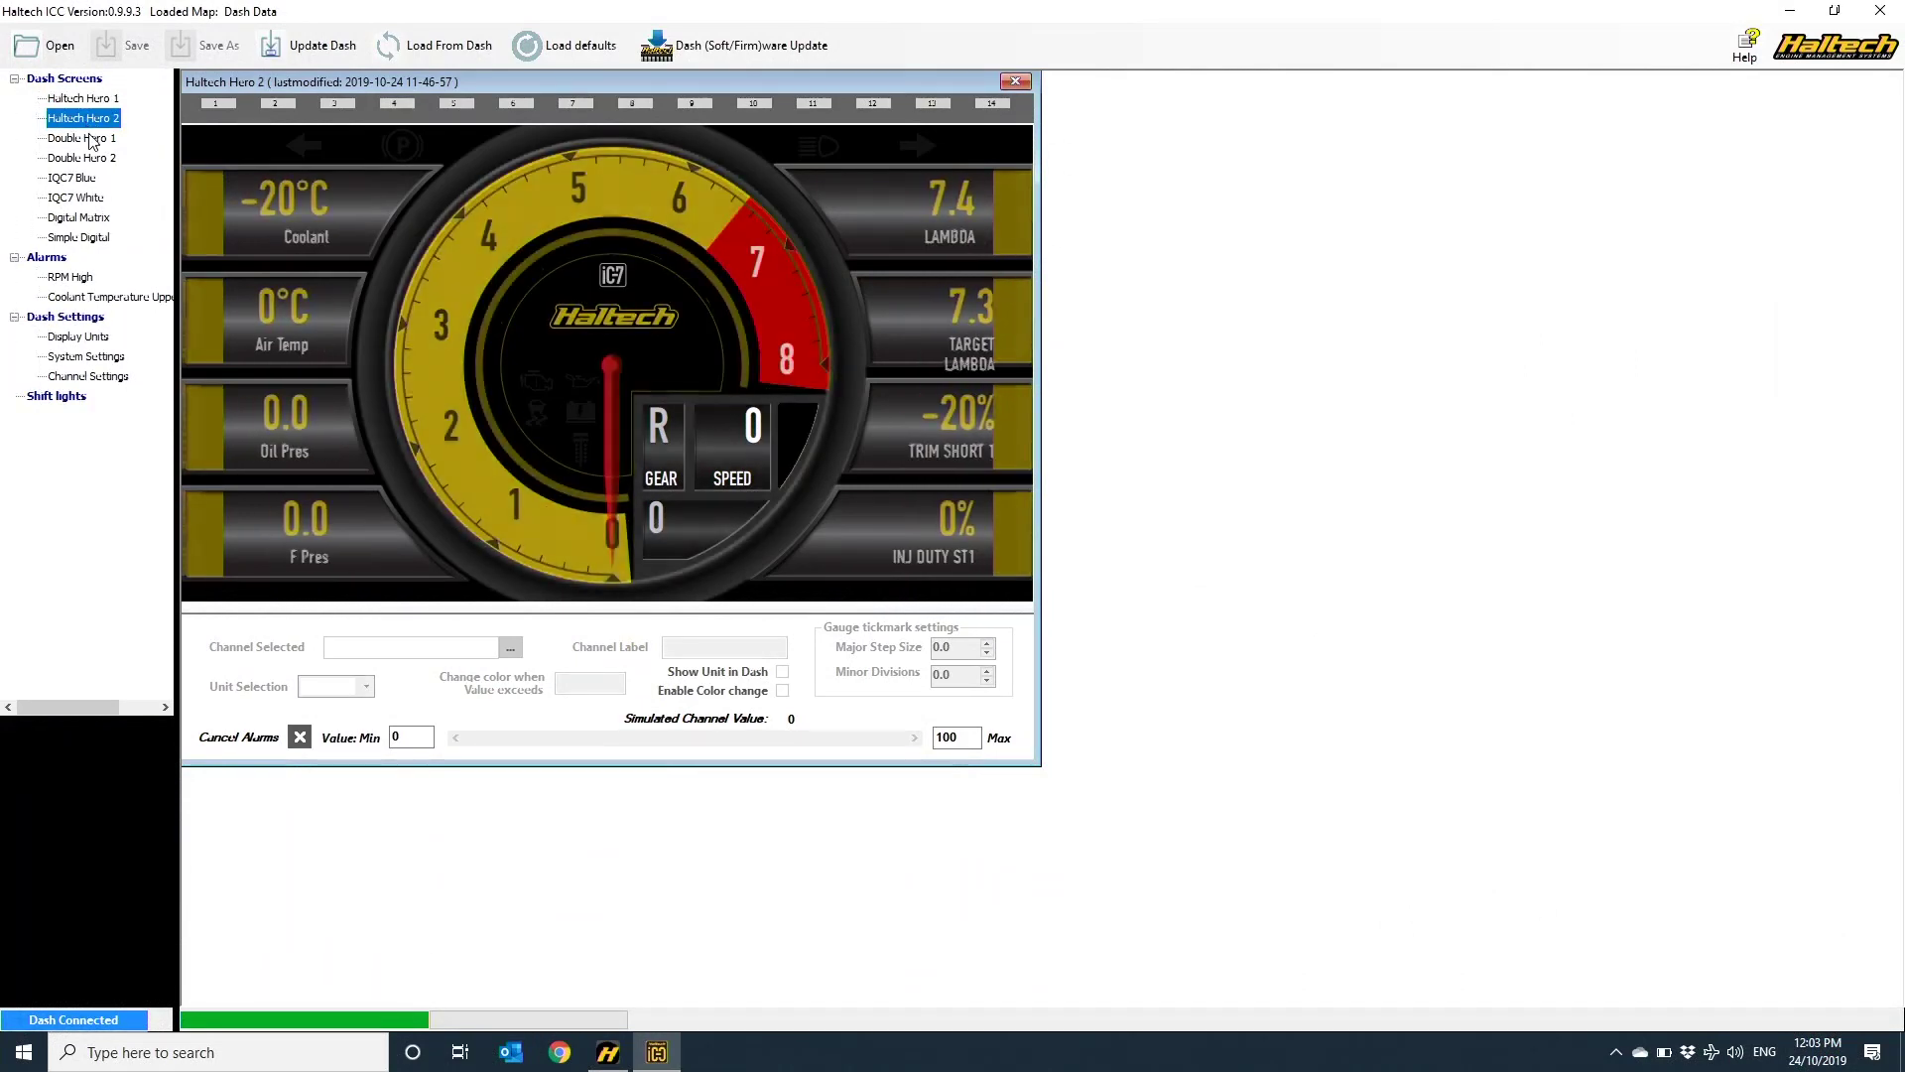
Preview the Double Hero 1 and 2 screens, load from the dash, and check the startup screen
left_click(87, 138)
left_click(92, 157)
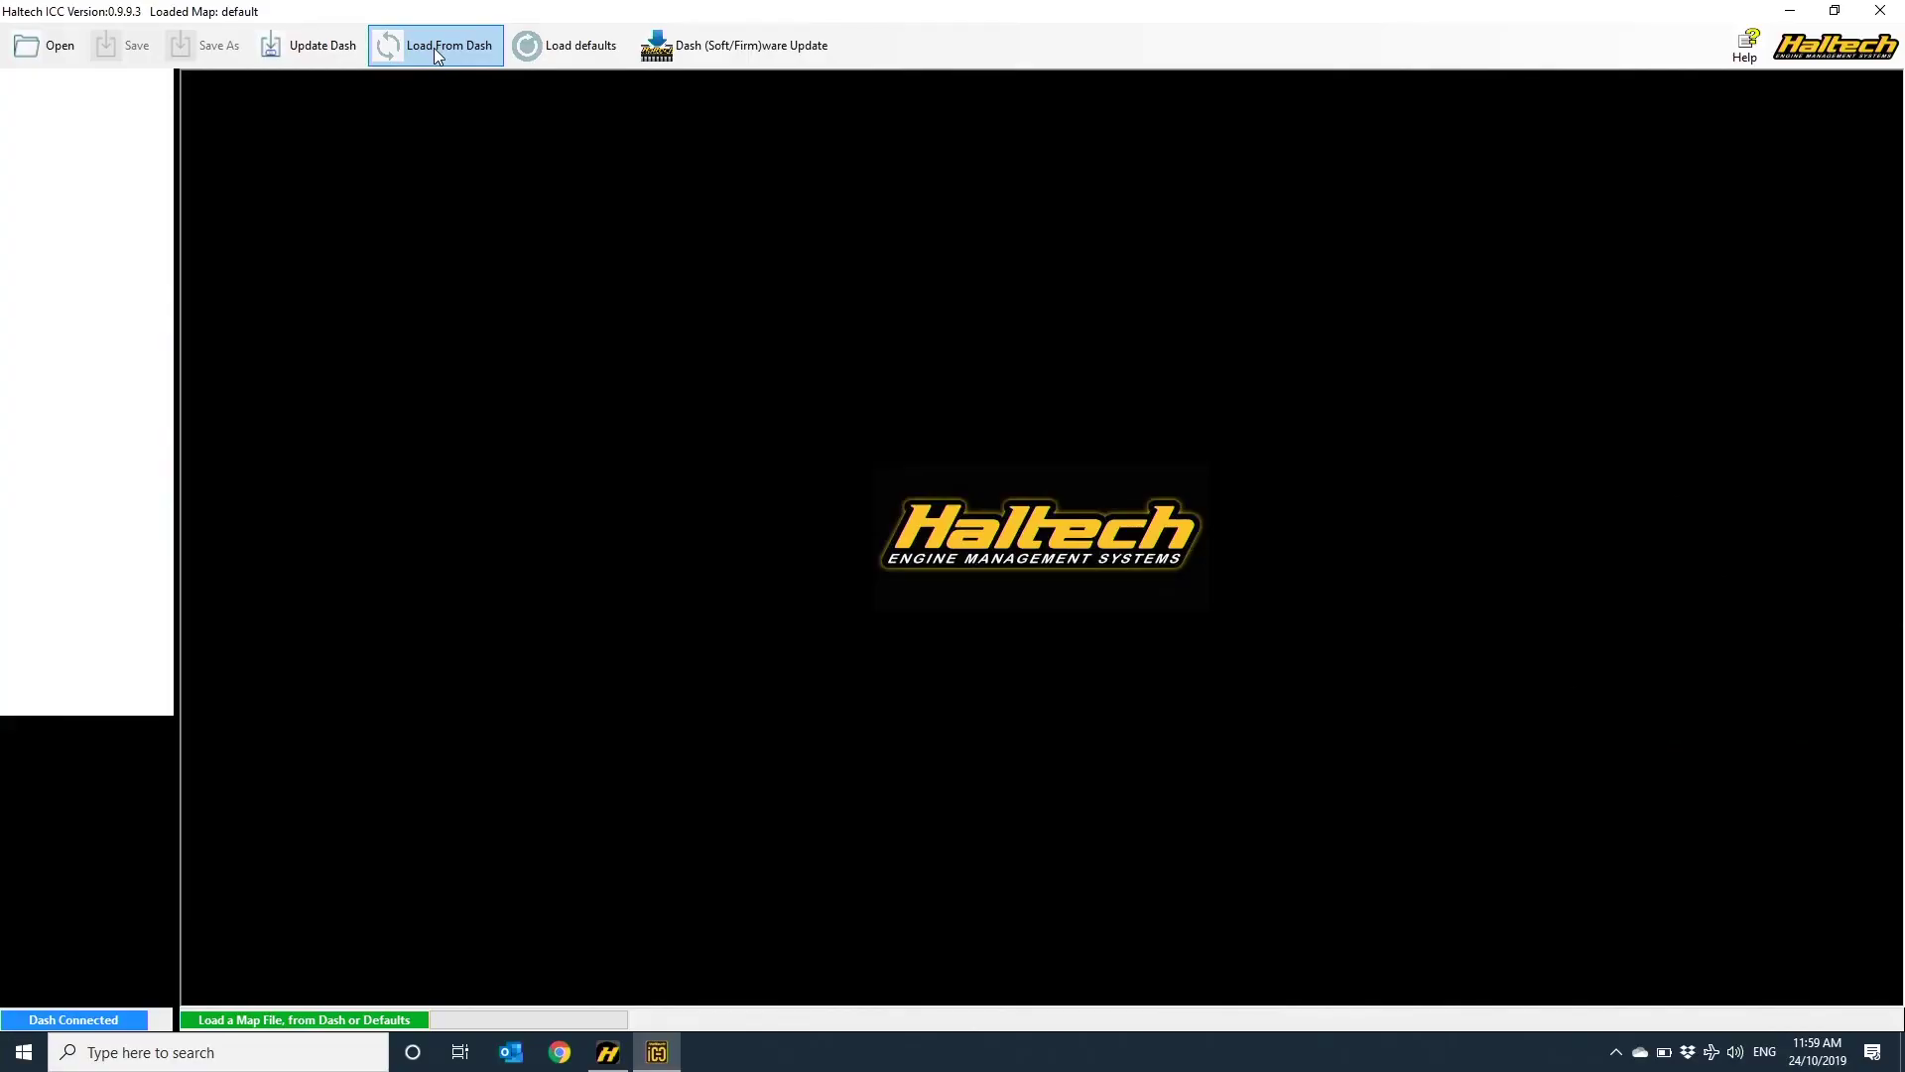
left_click(432, 47)
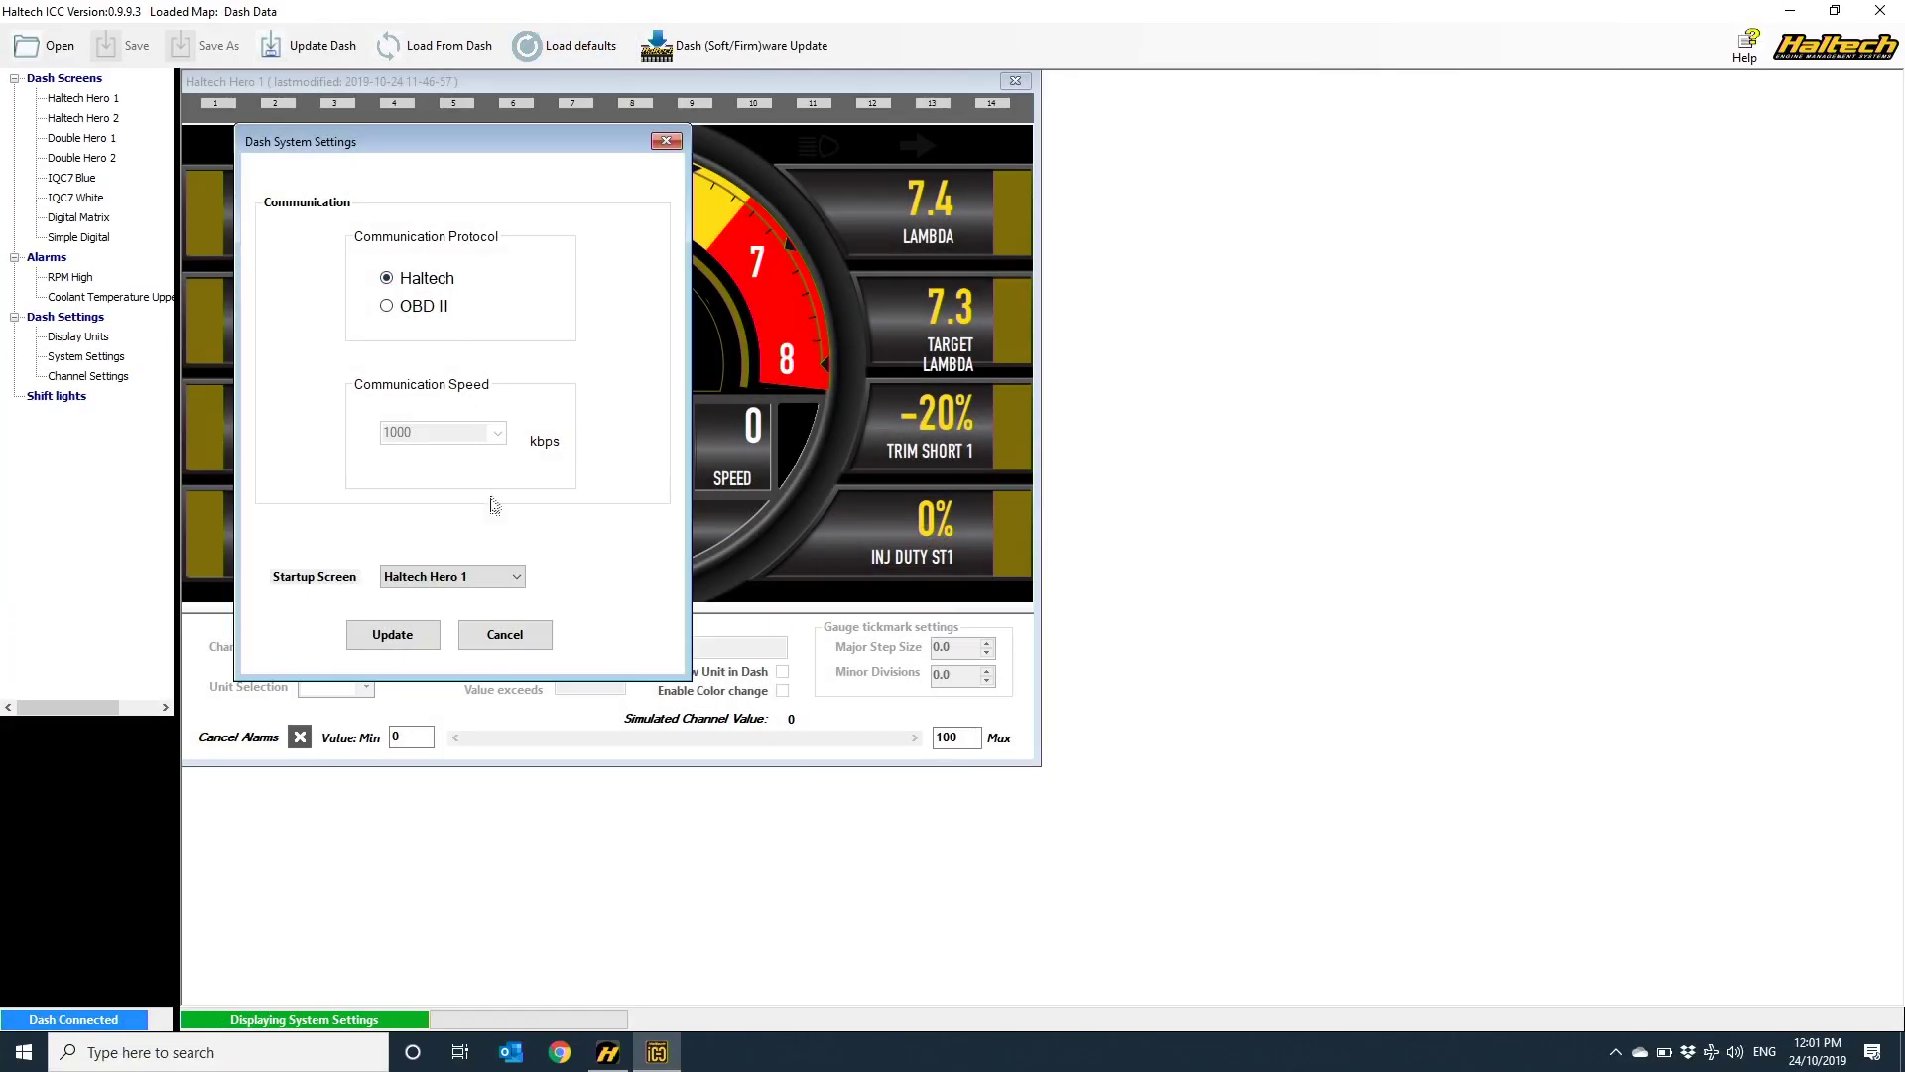
left_click(502, 576)
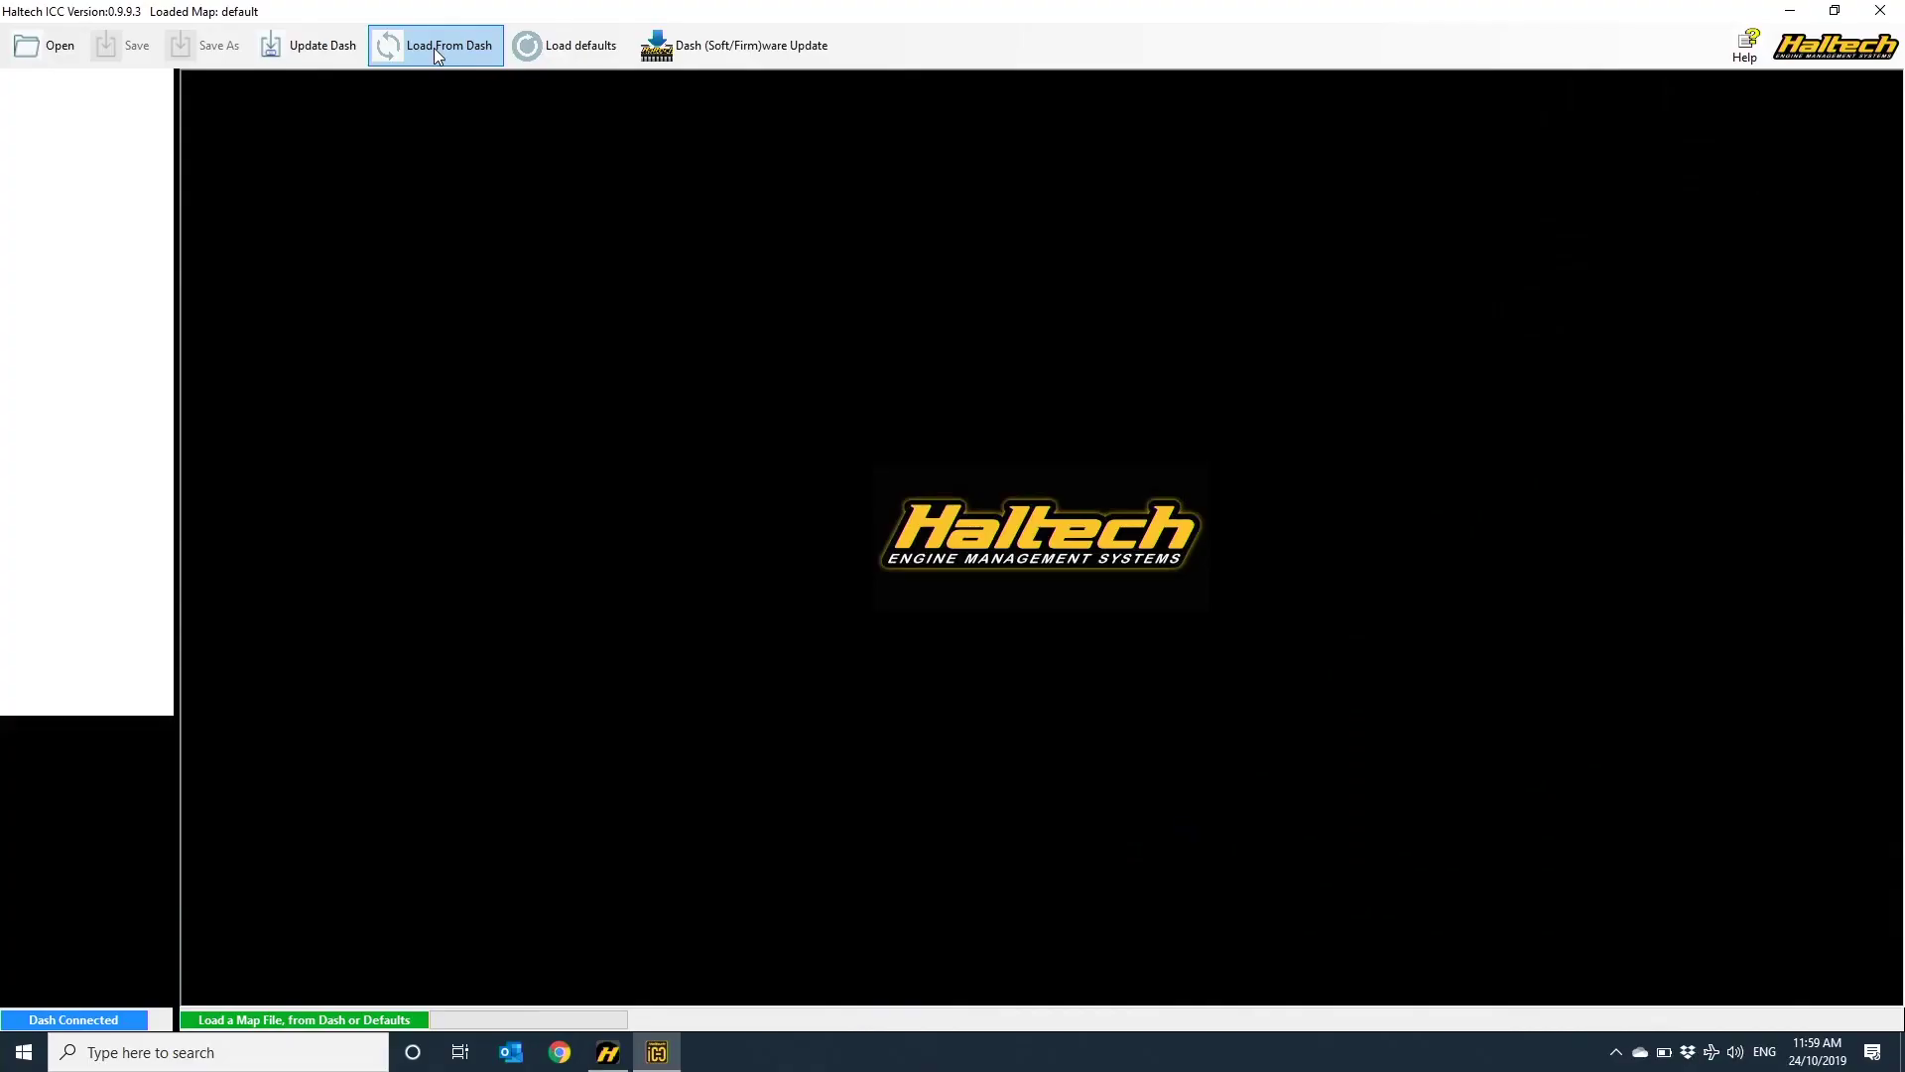
Load the dash's stored layout and browse Haltech Hero 1, Double Hero 1 and Double Hero 2
left_click(432, 47)
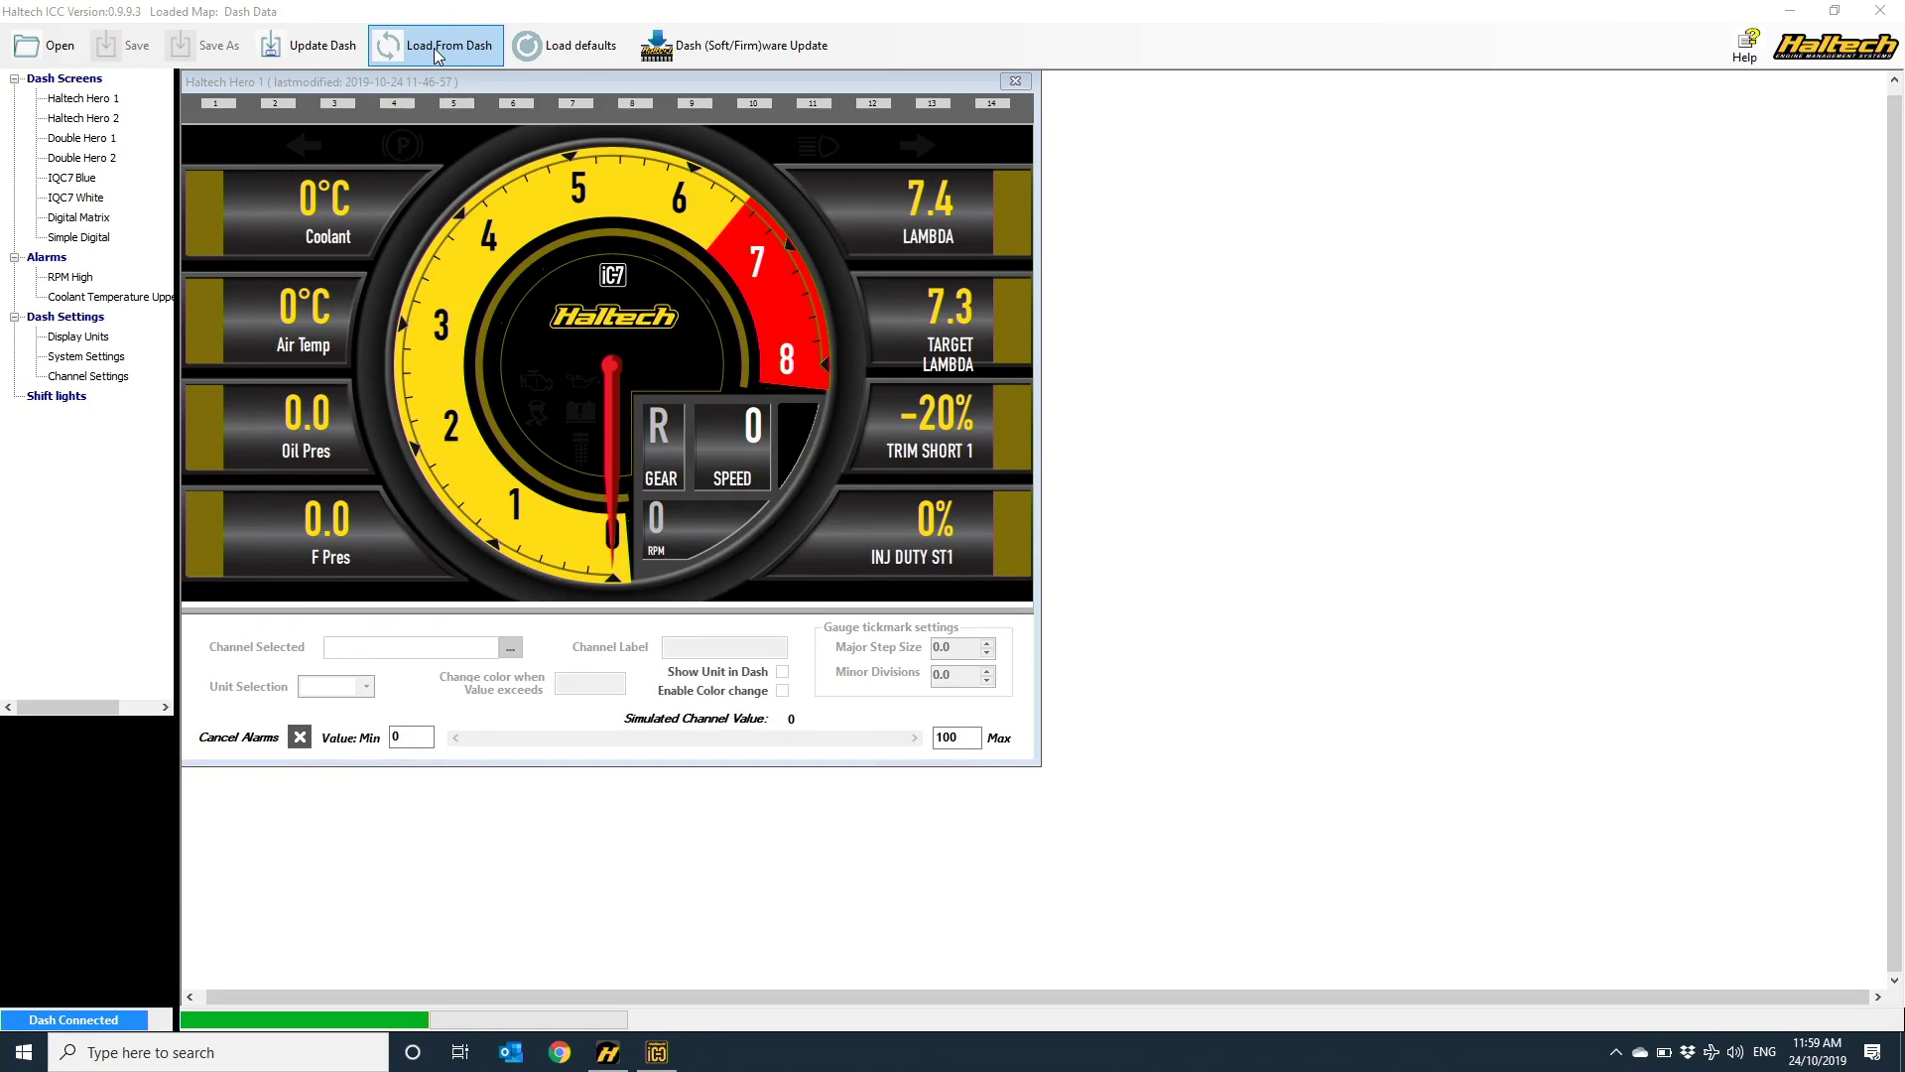
left_click(85, 99)
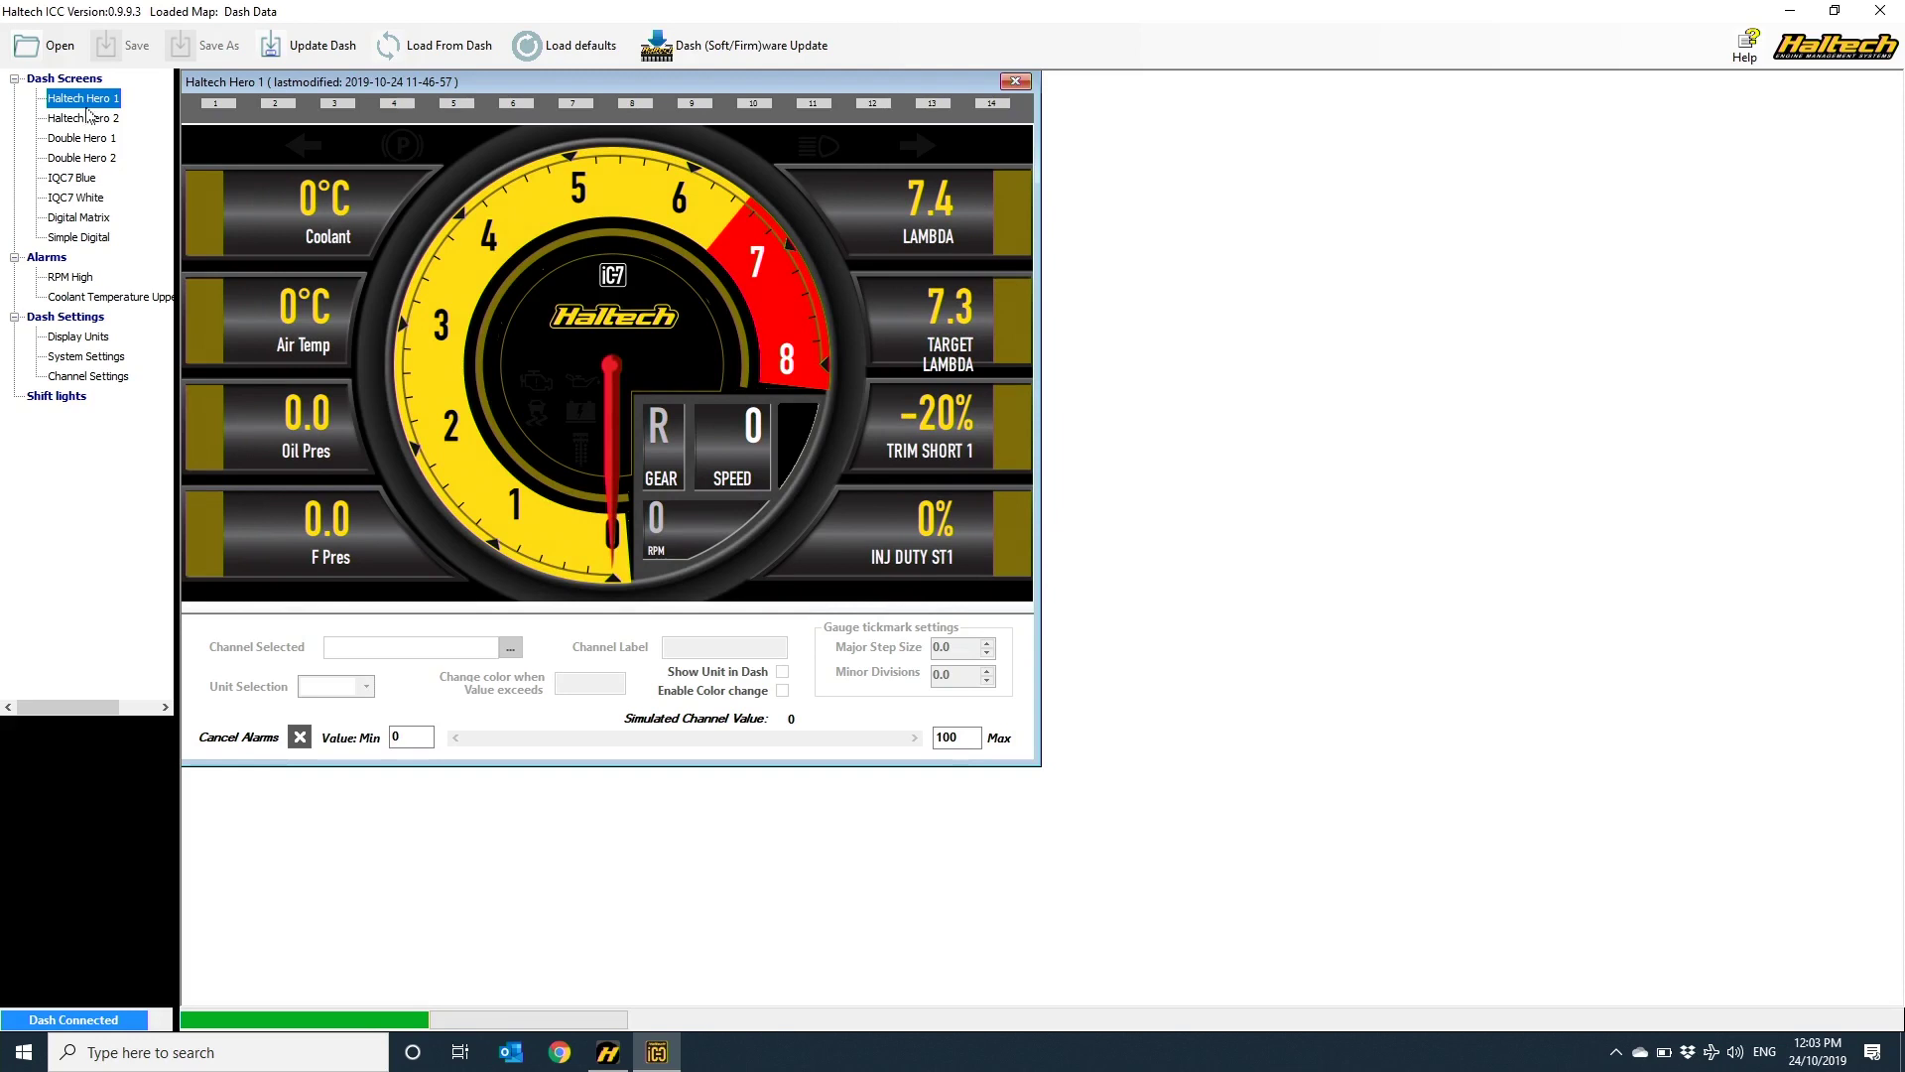
left_click(90, 139)
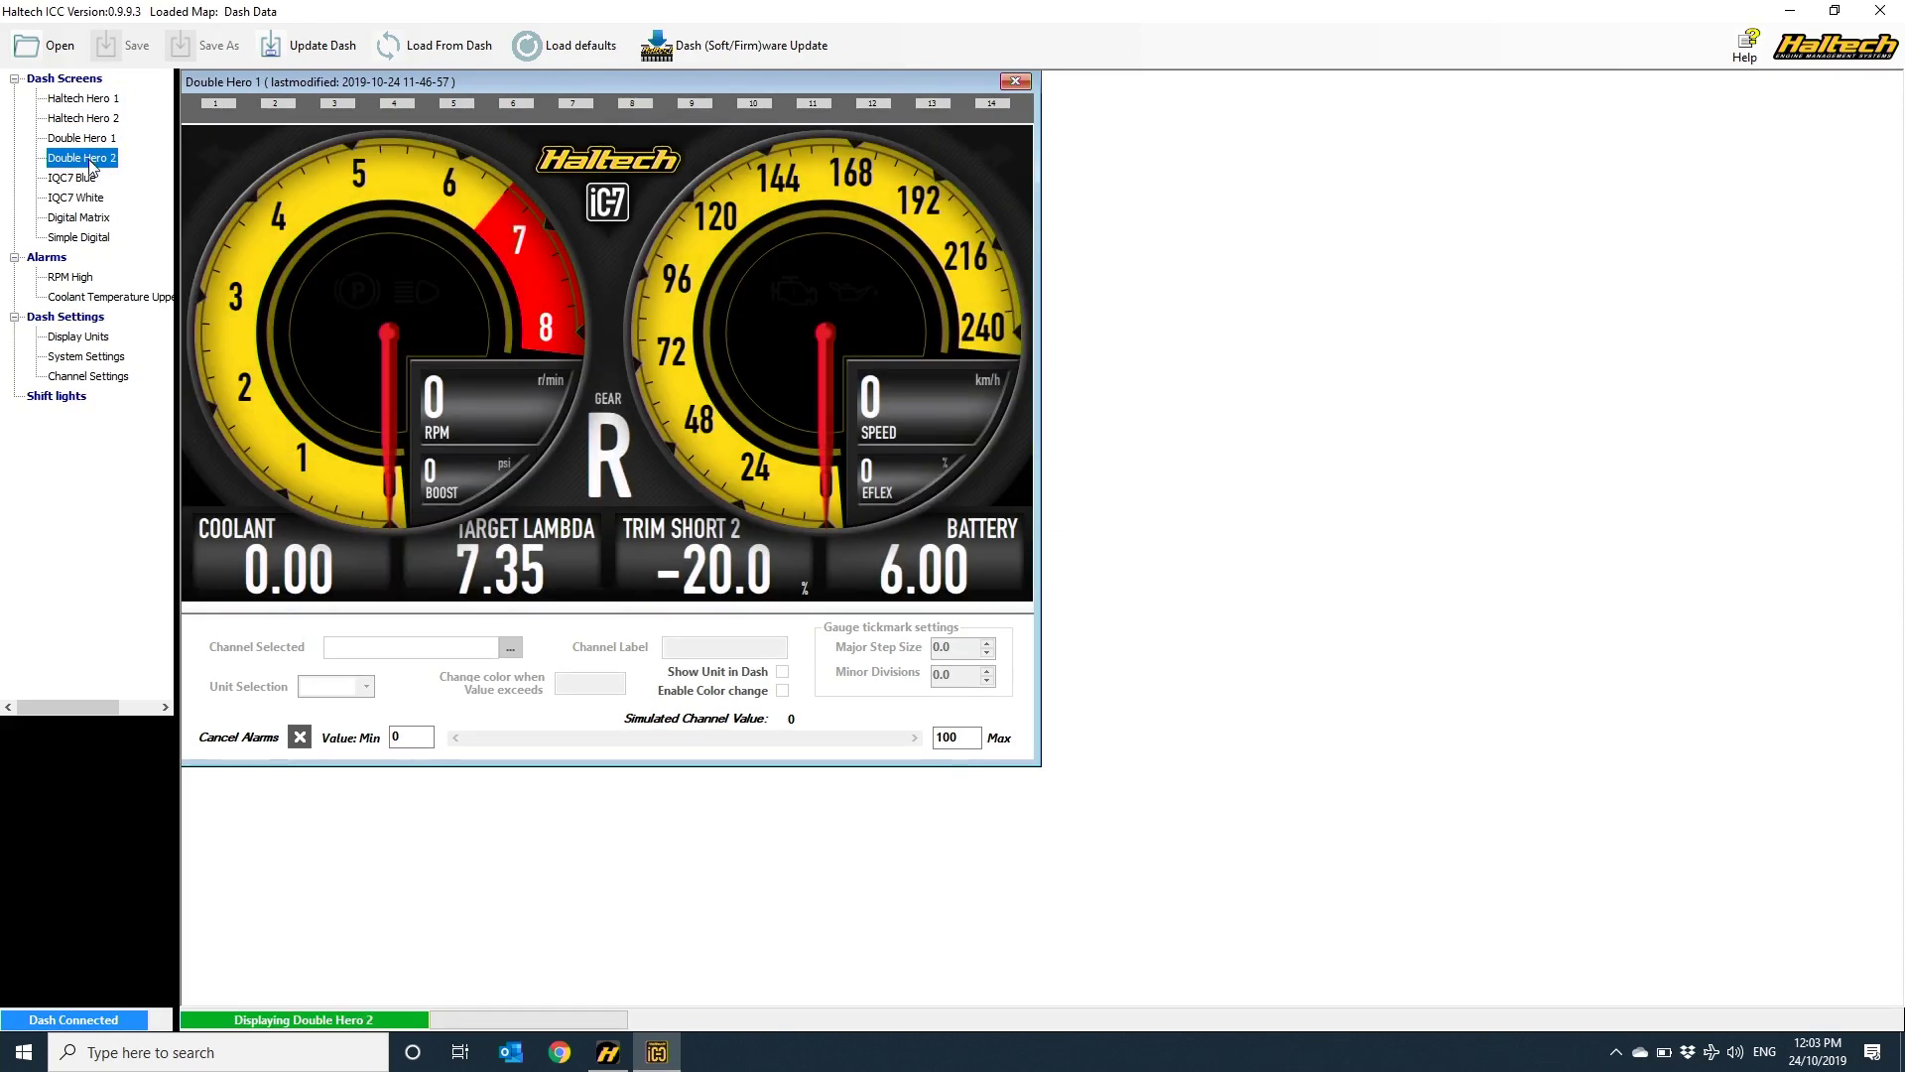
left_click(86, 181)
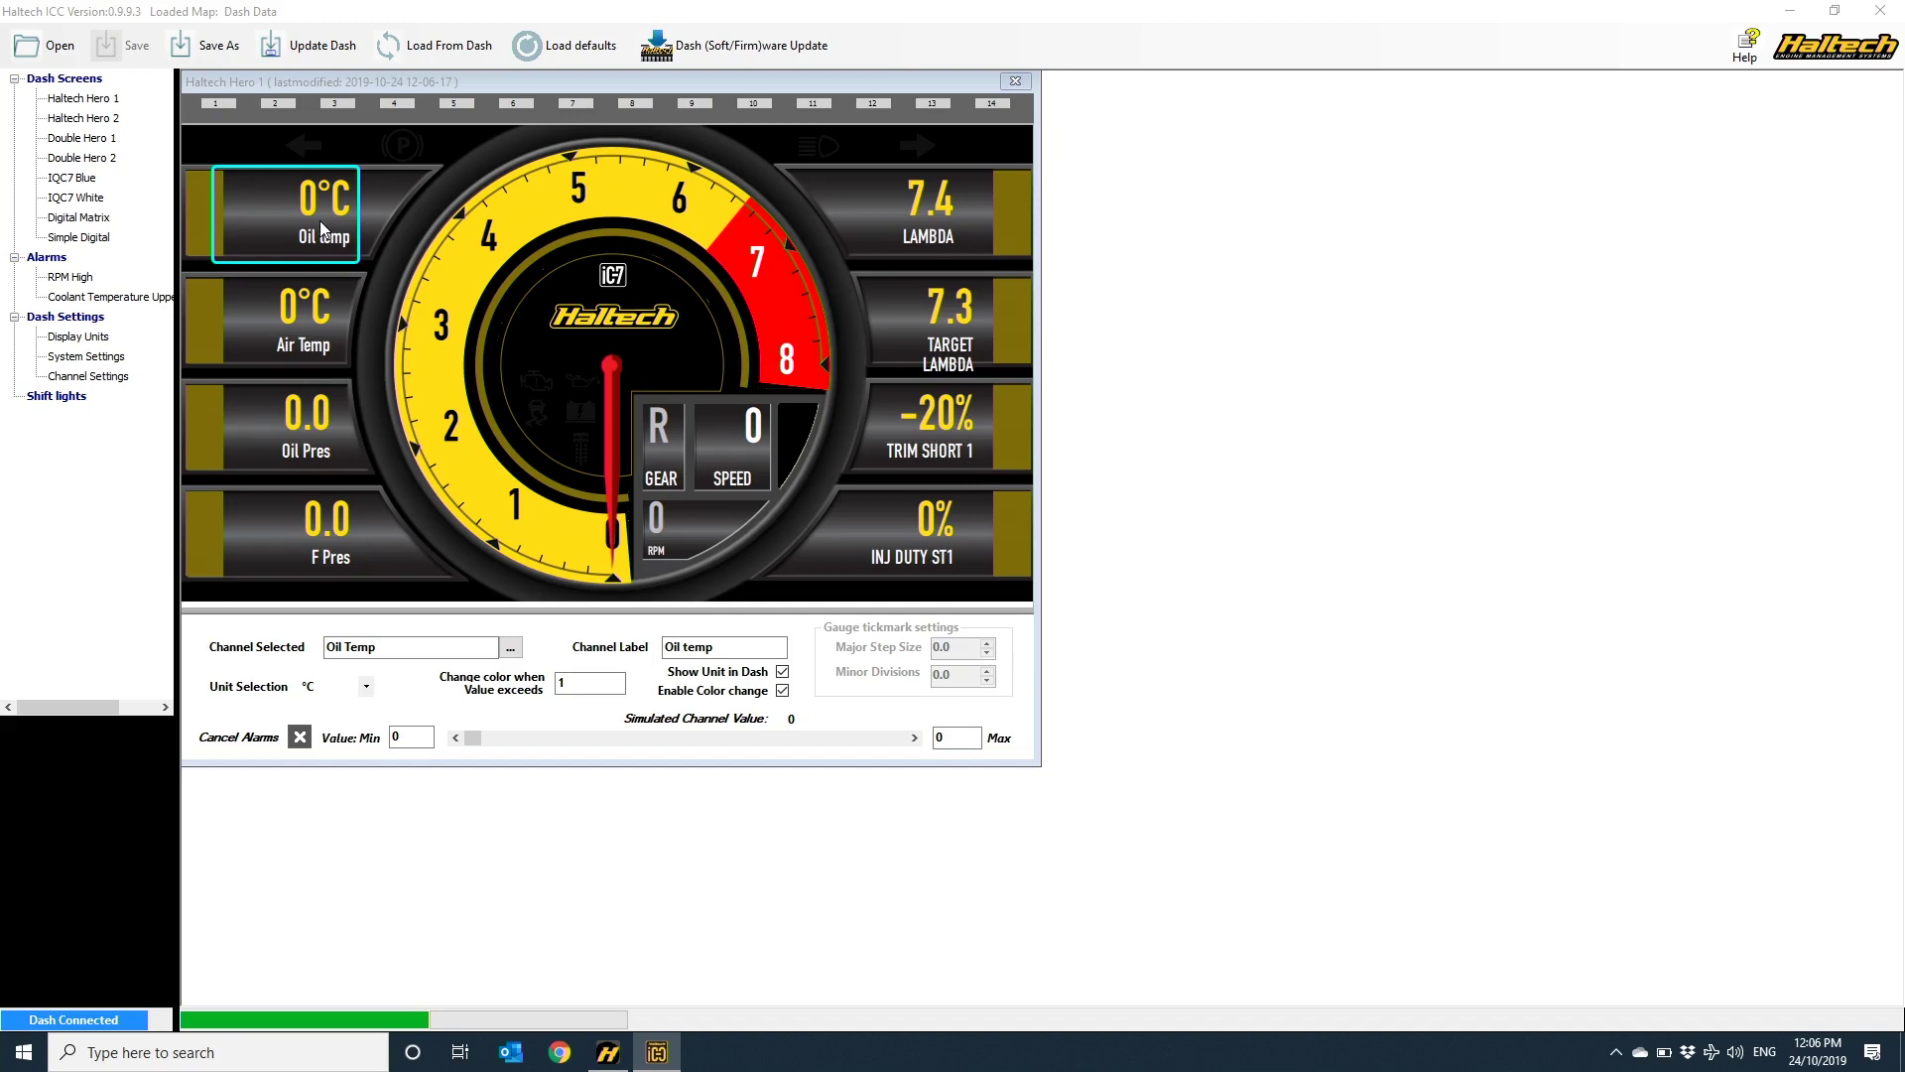
Assign Coolant Temperature to the top-left tile and label it Water
left_click(509, 647)
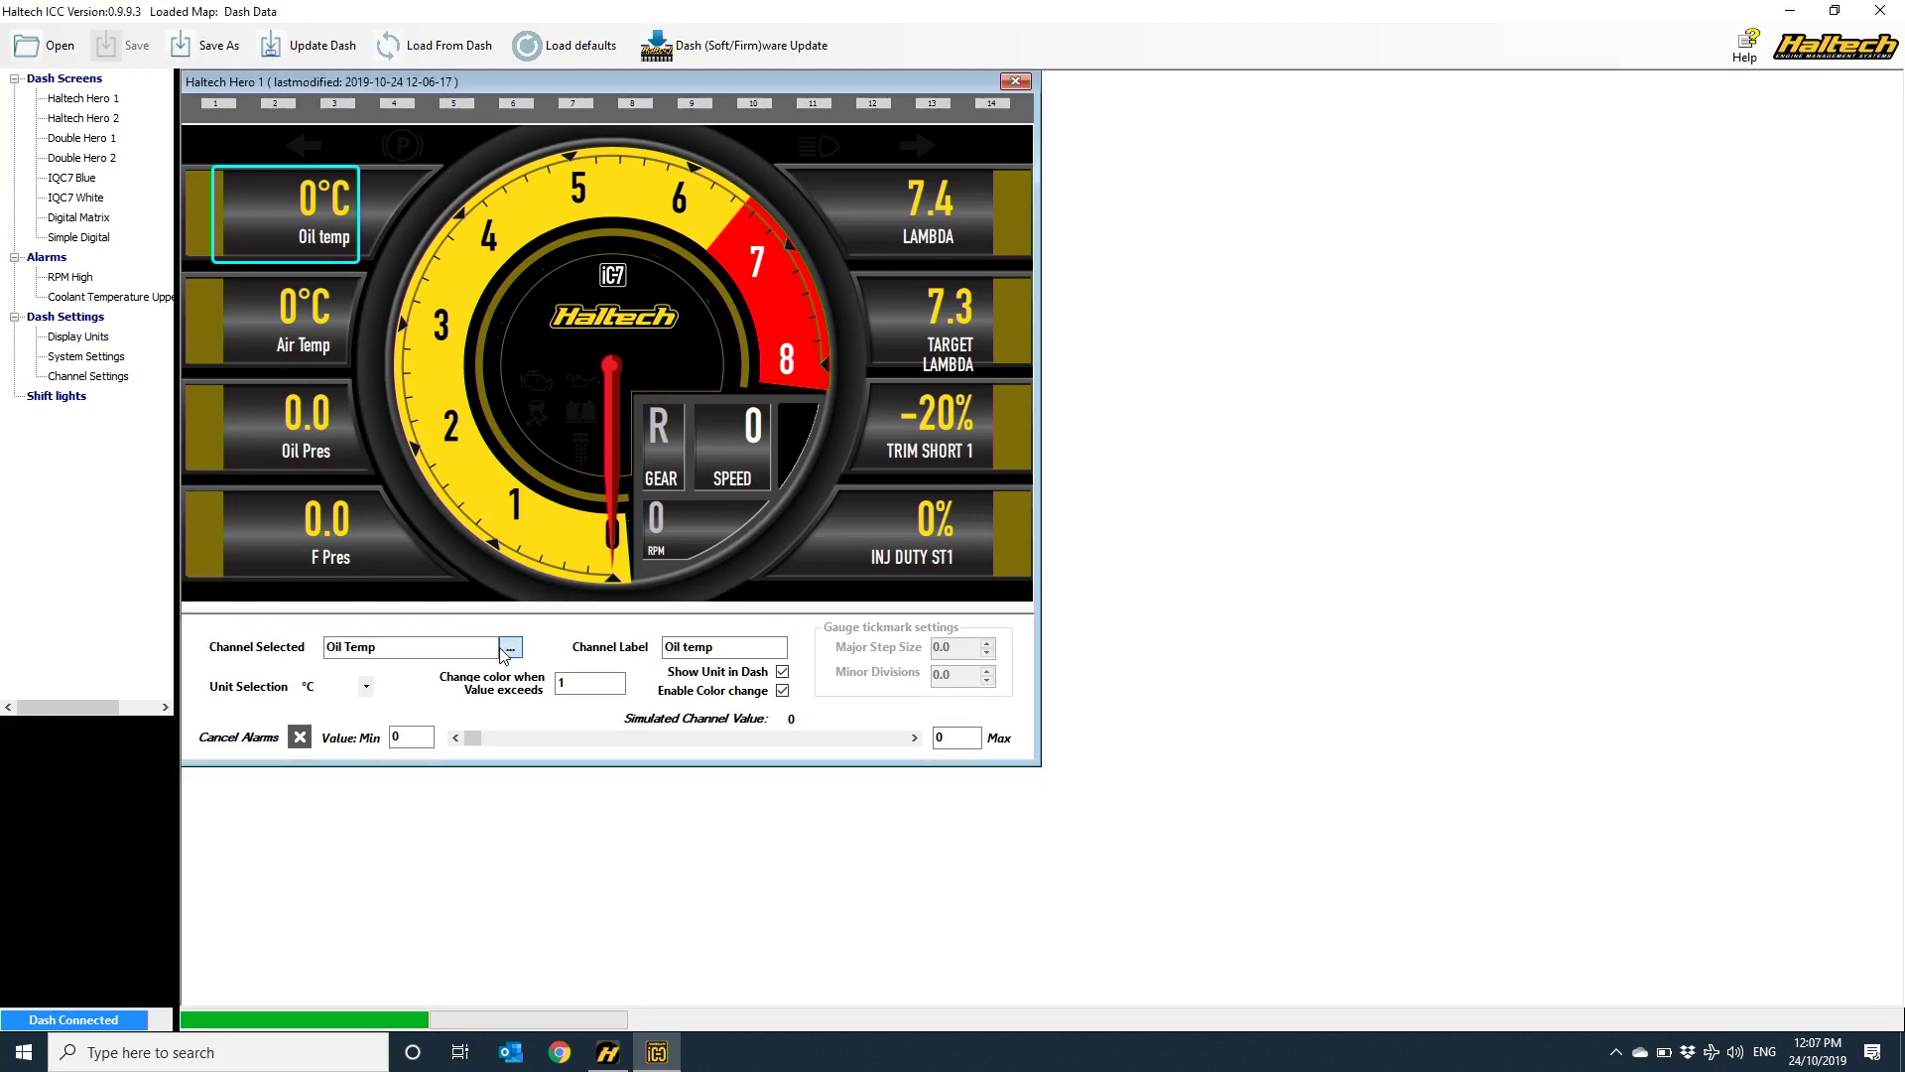
type("cool")
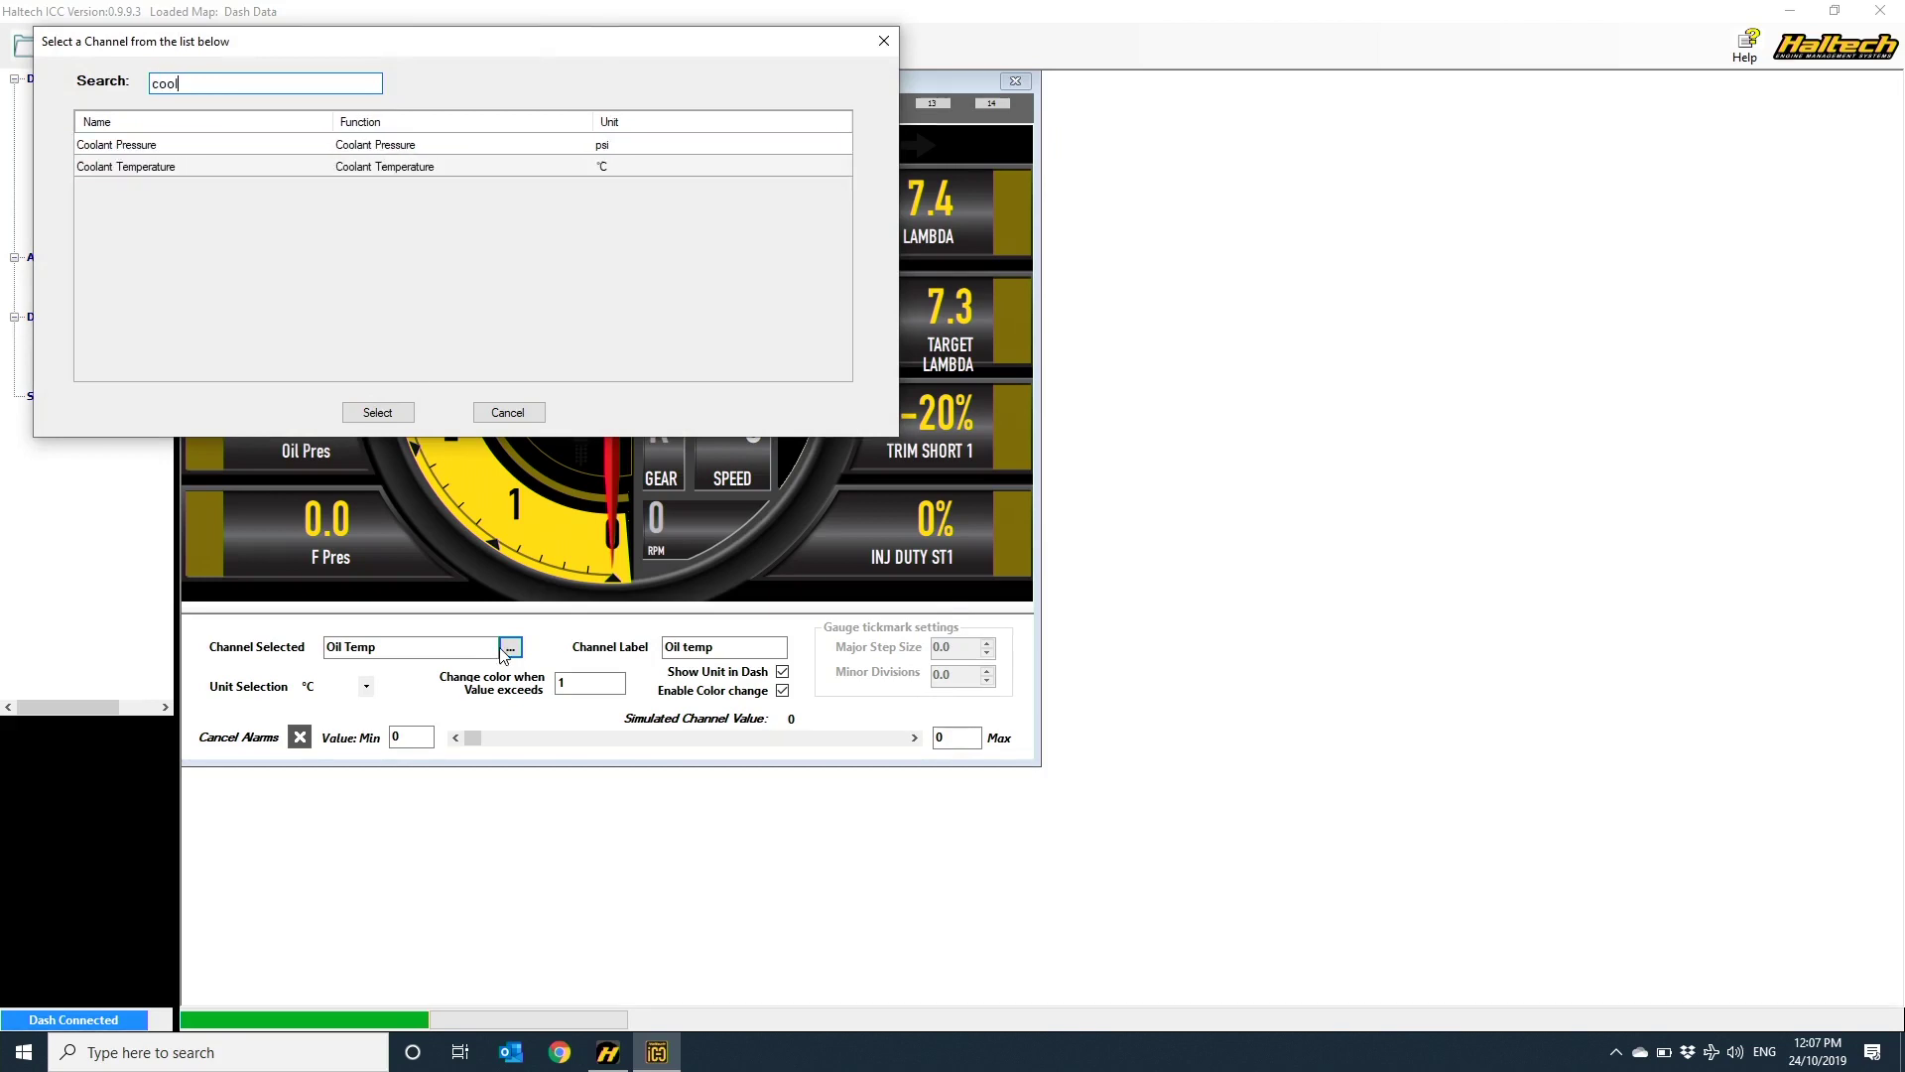
double_click(163, 167)
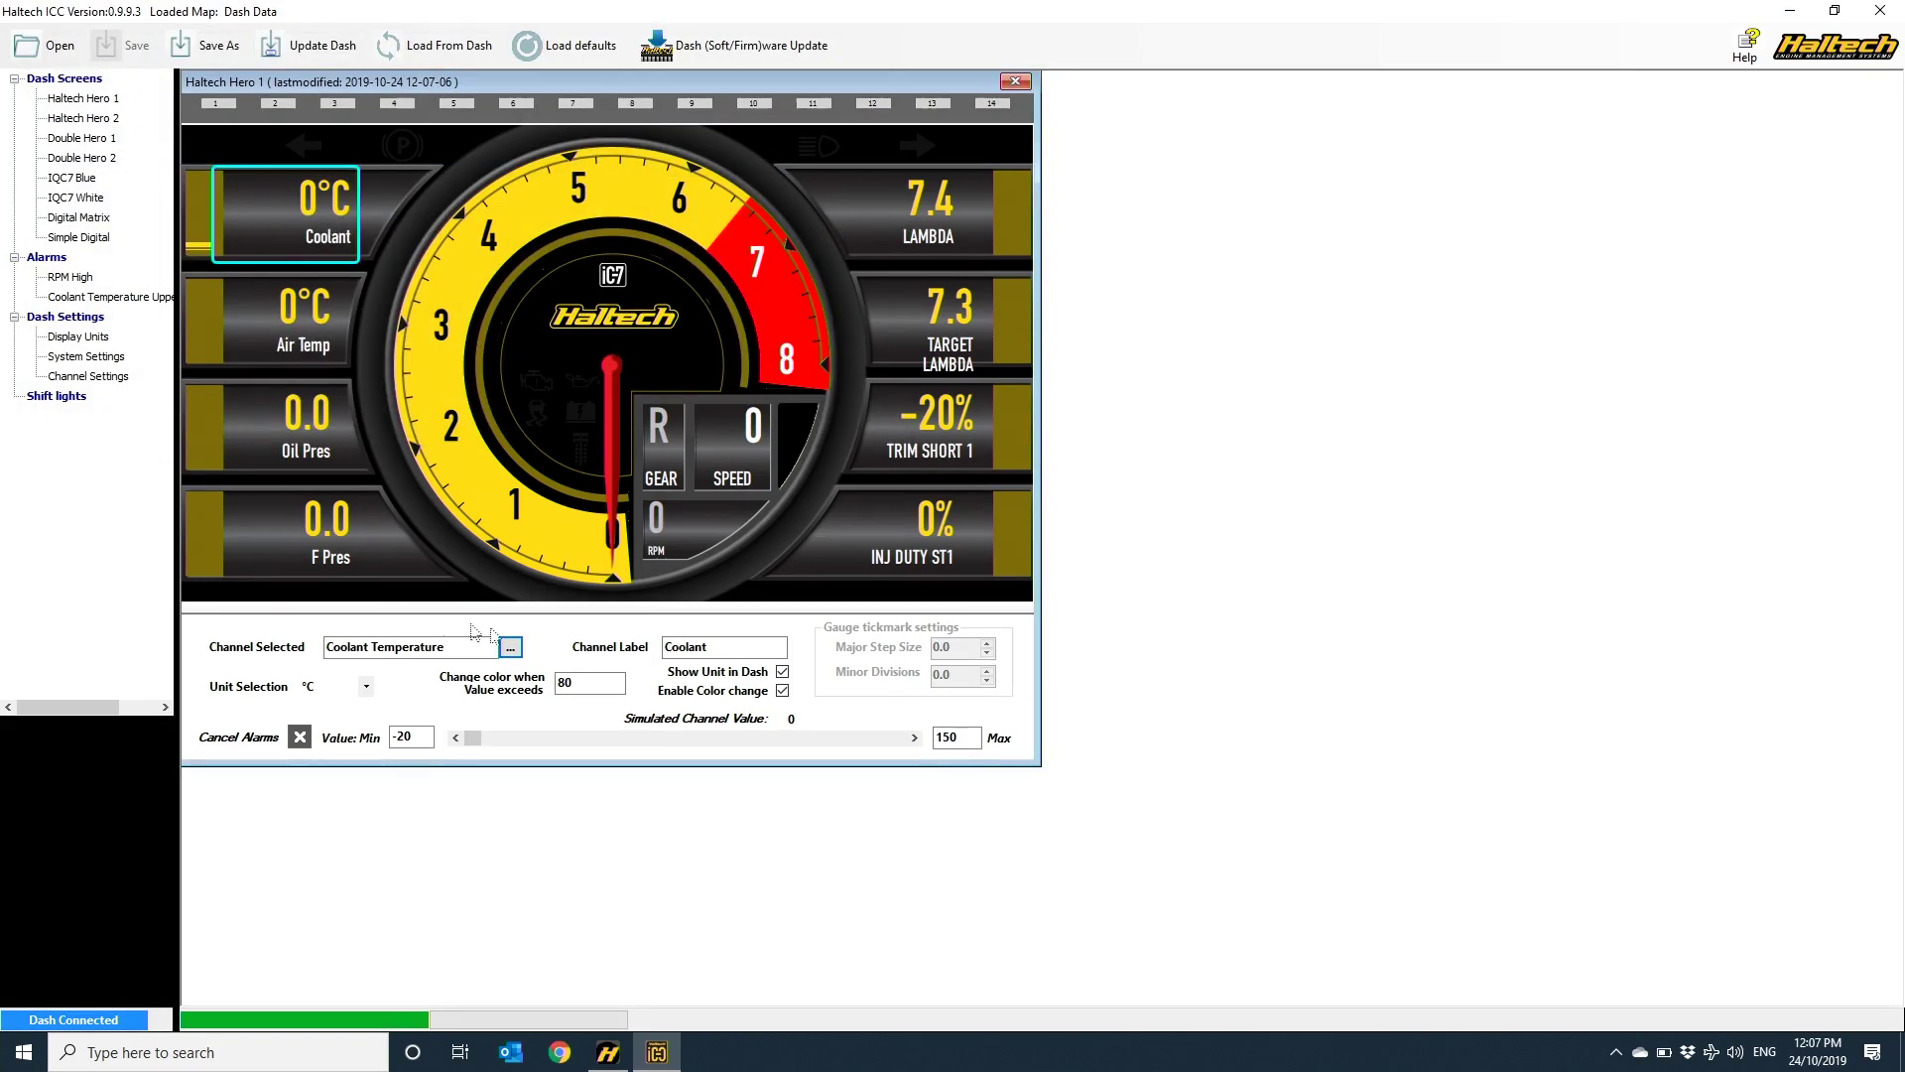
double_click(758, 640)
key("Return")
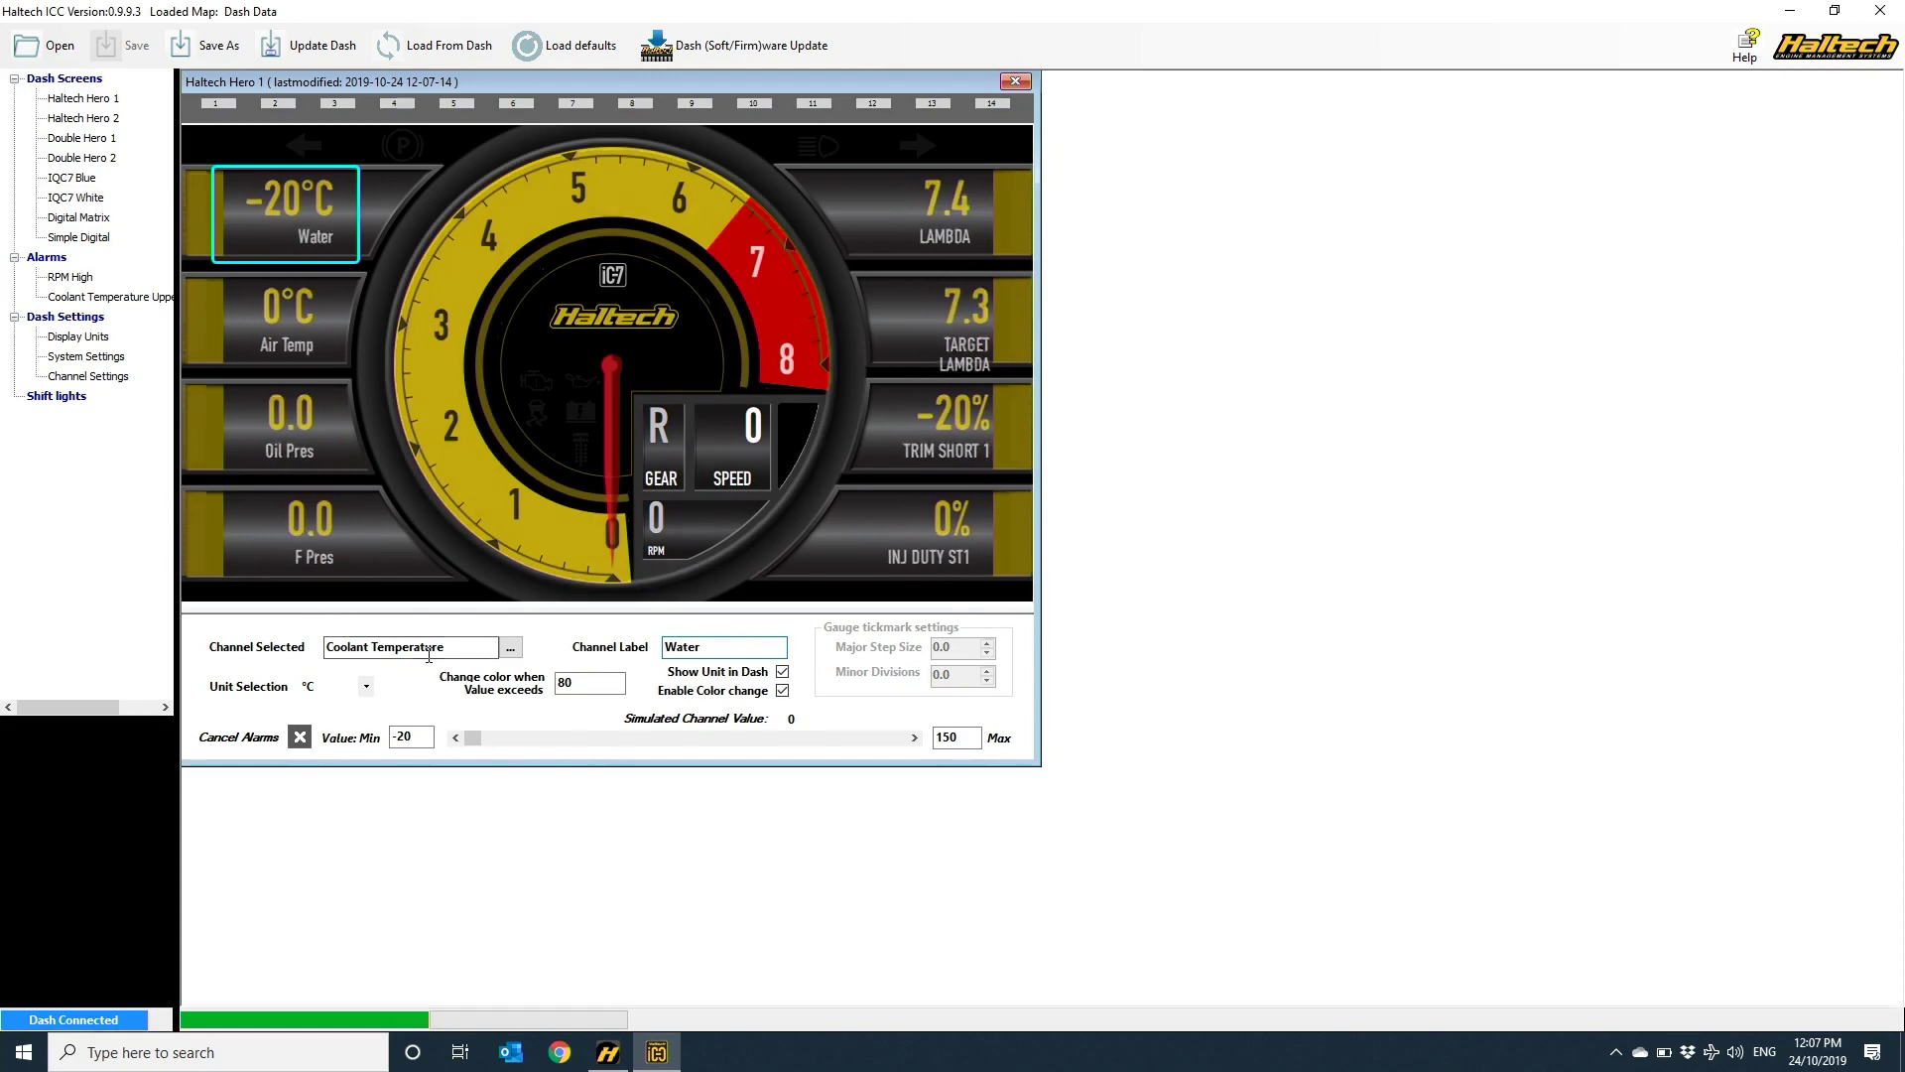
Check the coolant unit options and slide the simulated value to test the red change above 80
left_click(367, 686)
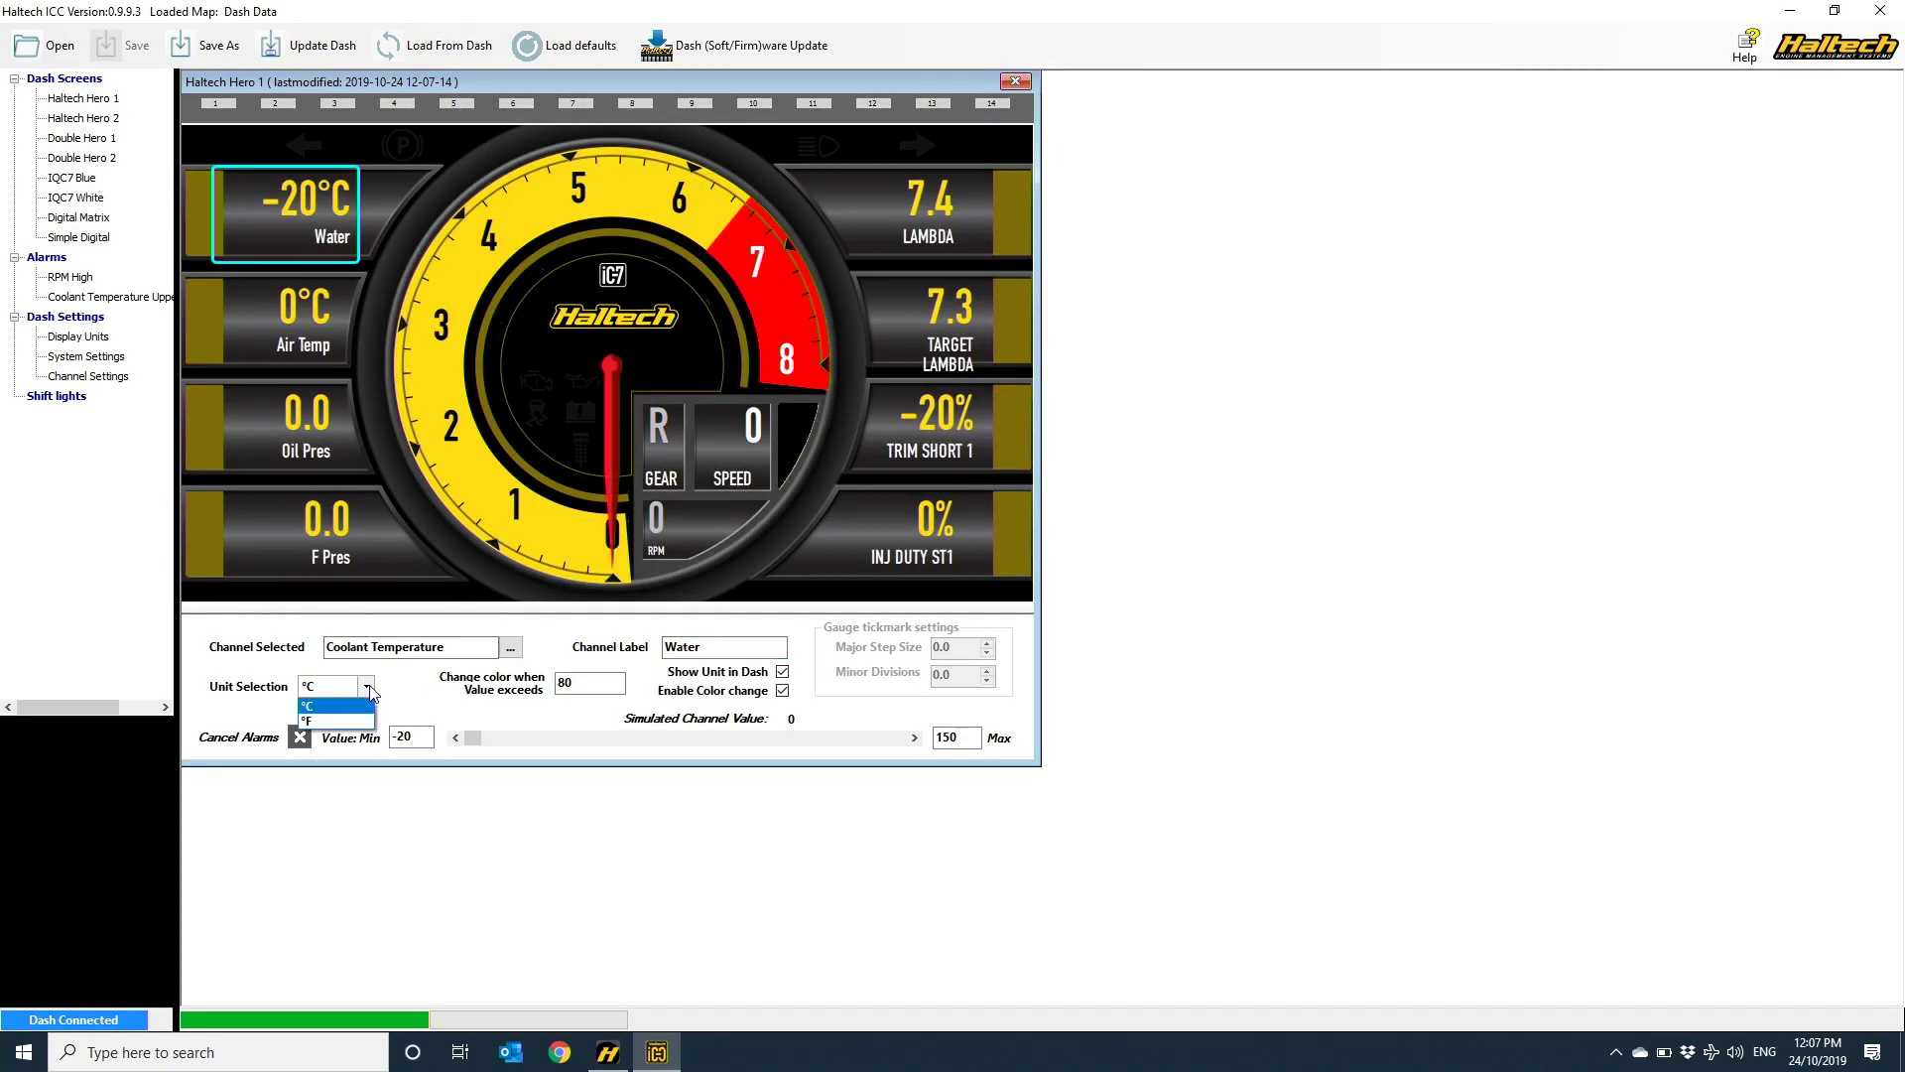
left_click(337, 719)
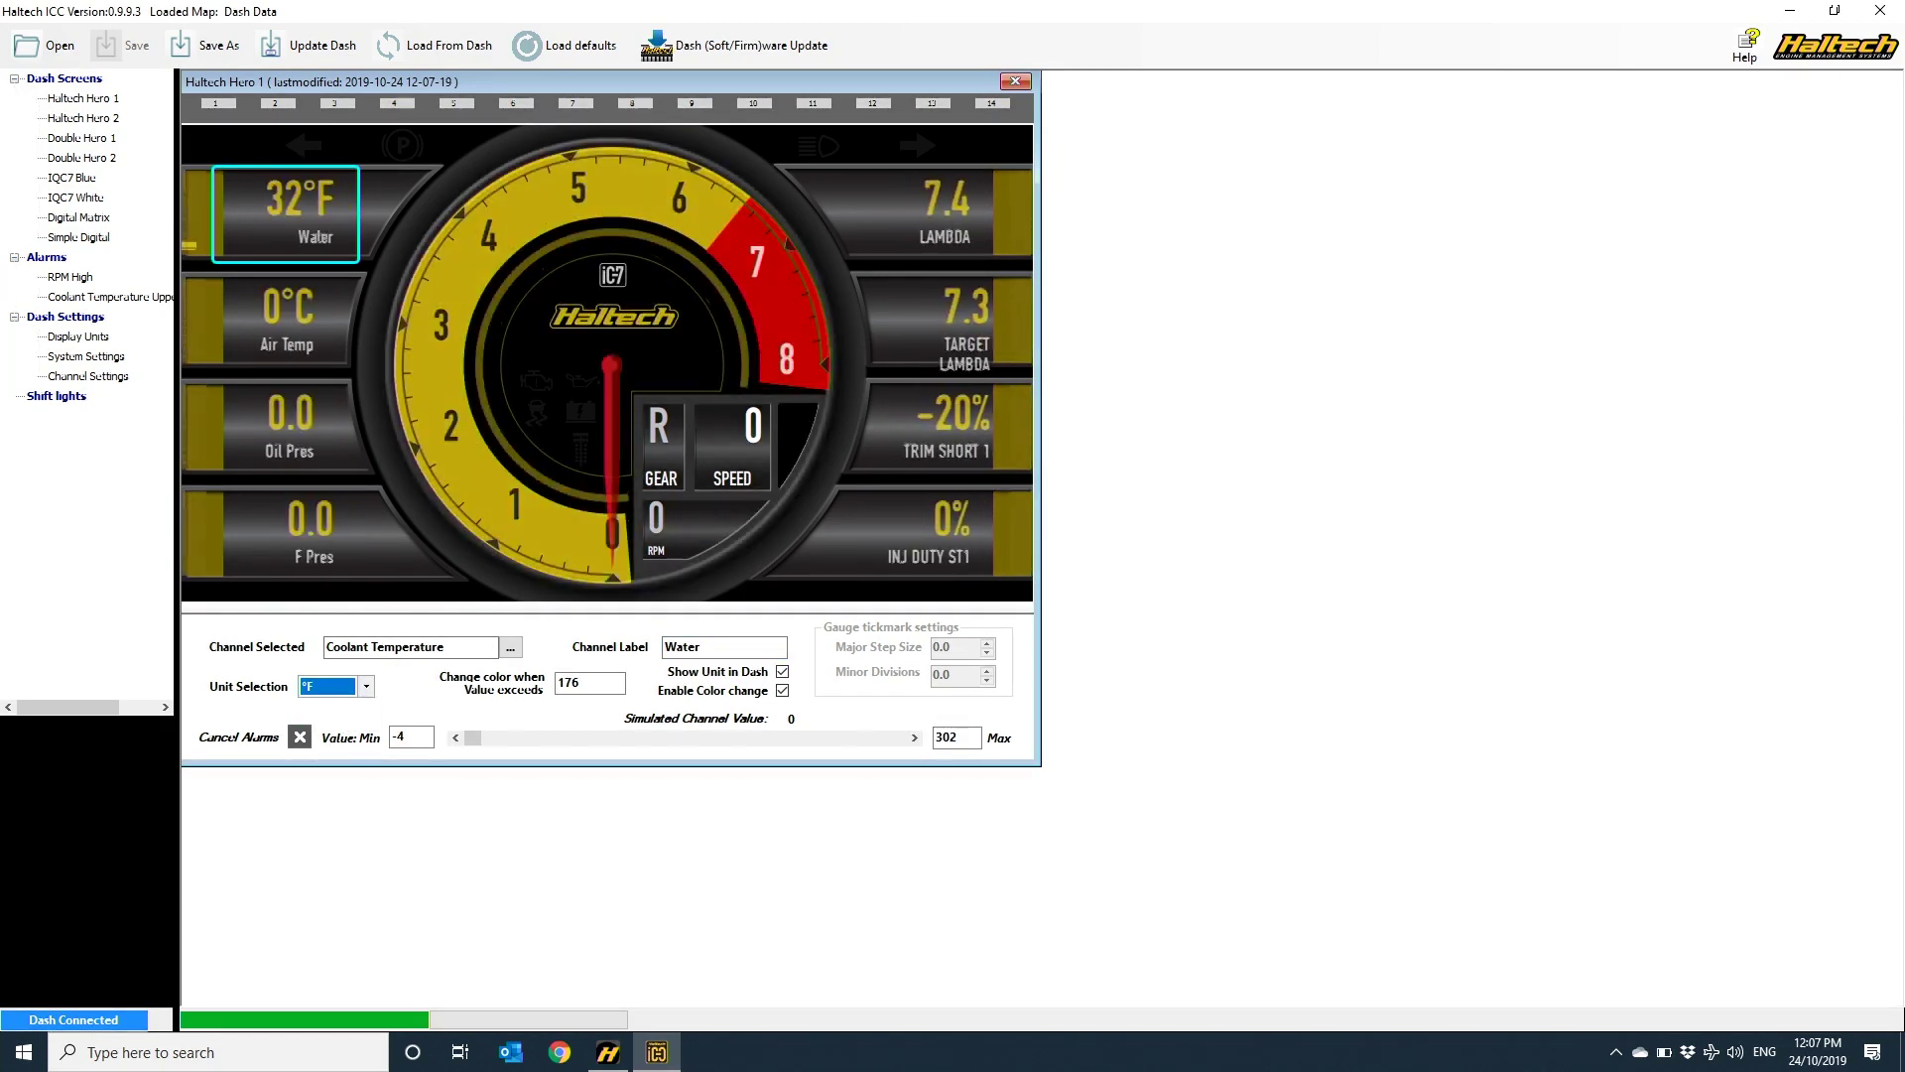
scroll(337, 694, "up", 1)
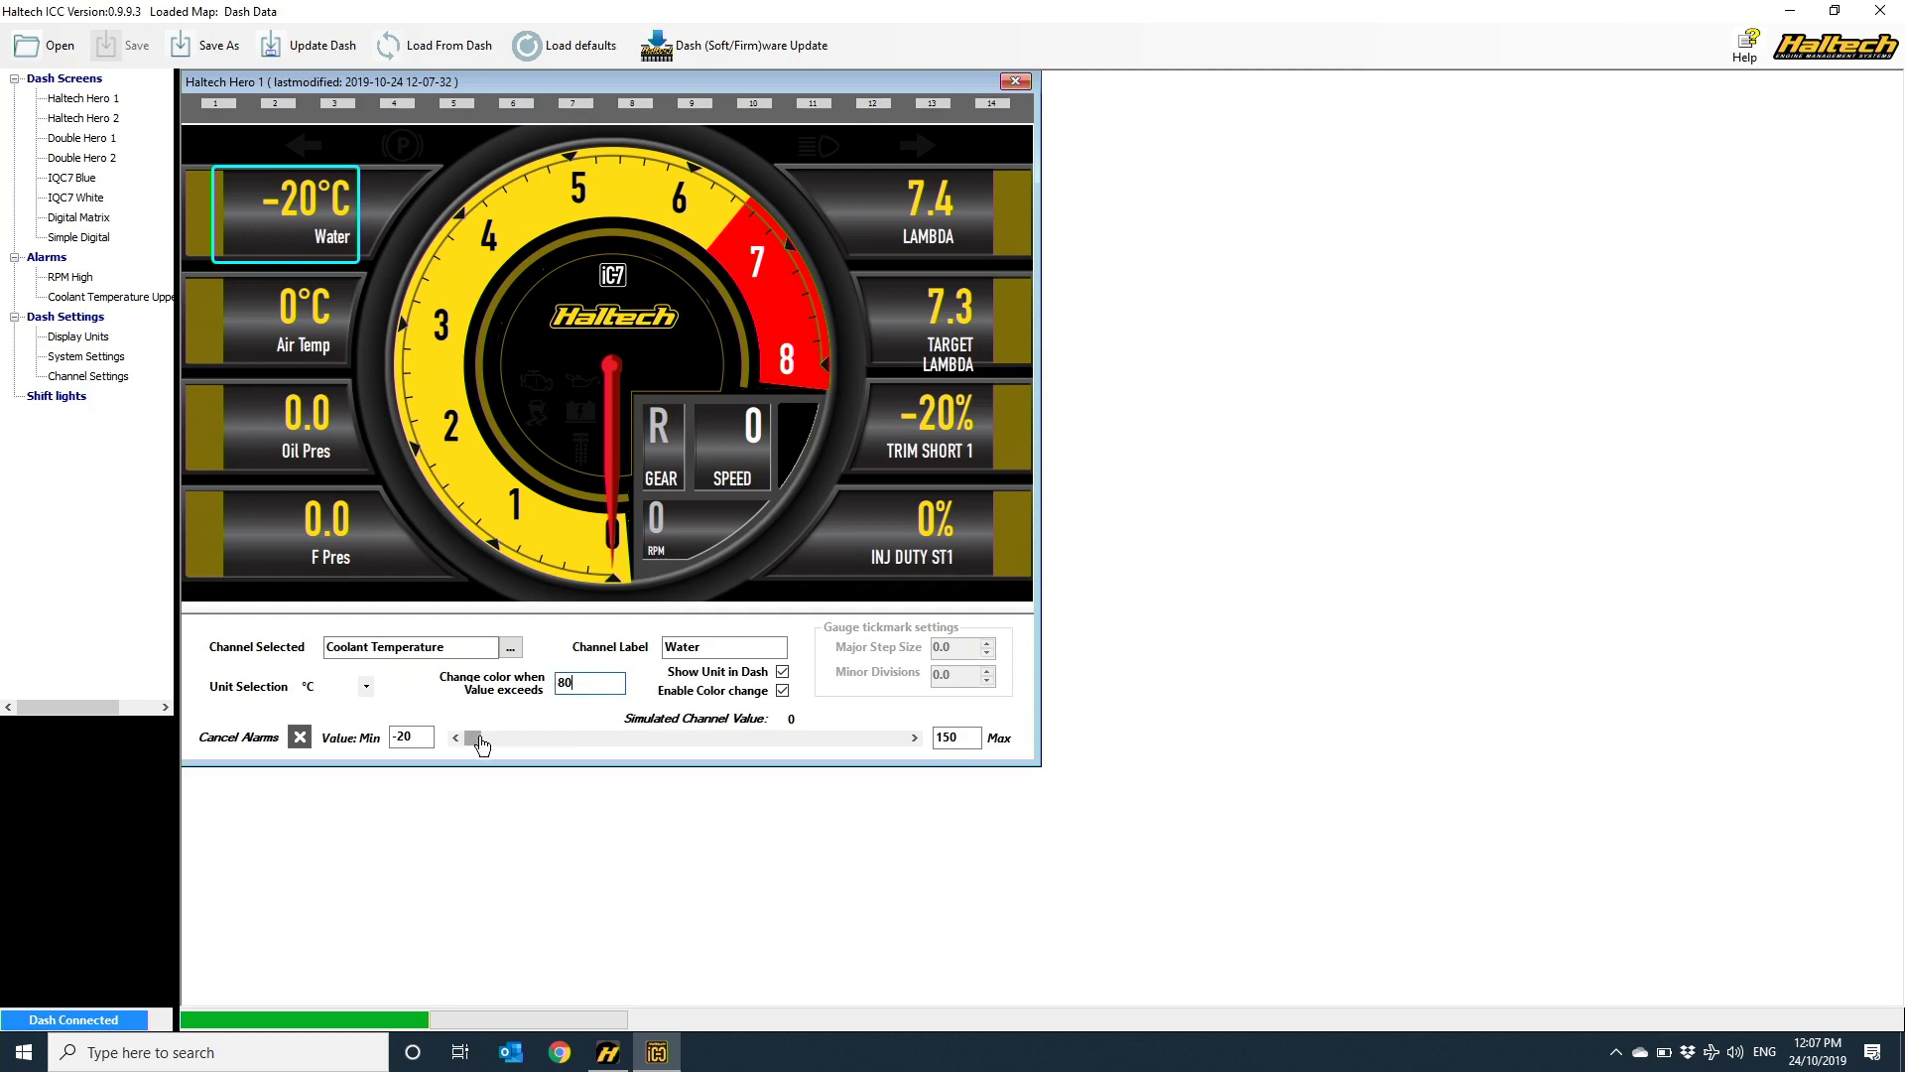
left_click_drag(476, 737, 738, 737)
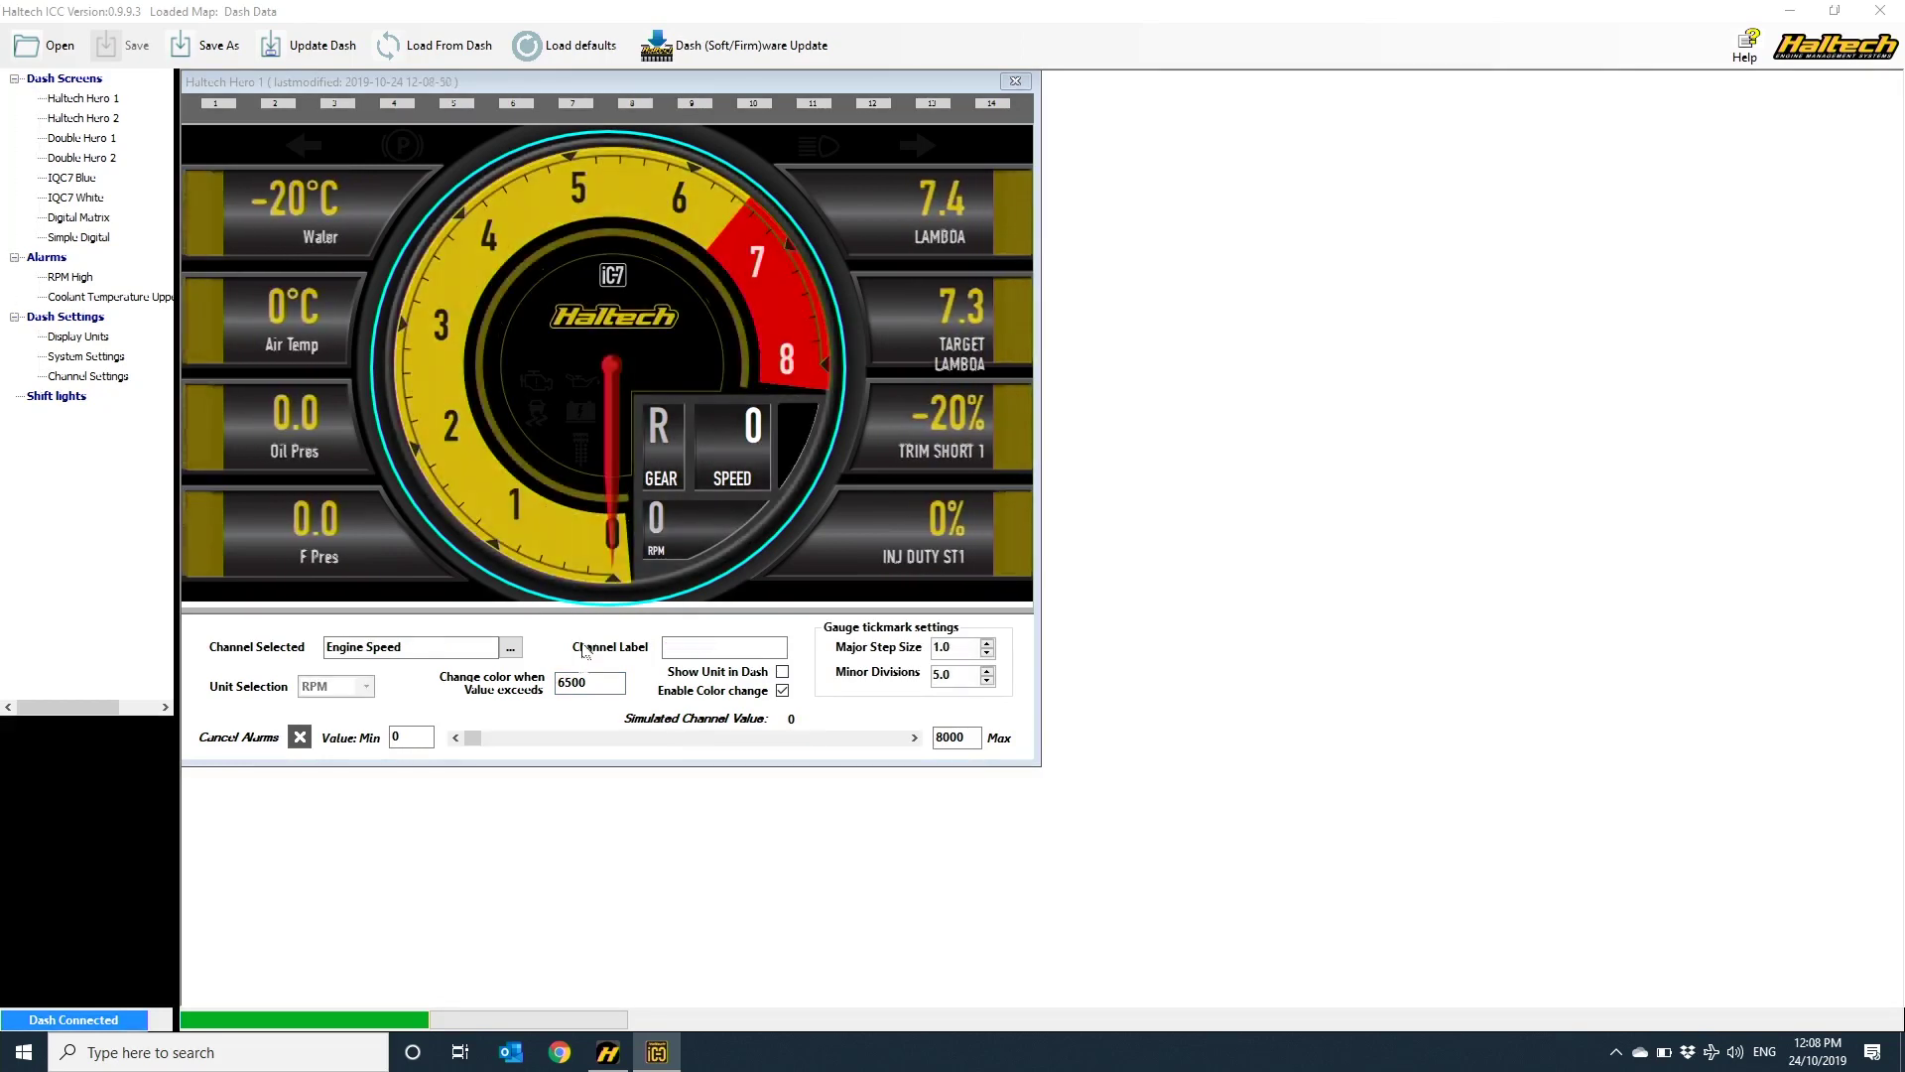
Enter 6000 as the RPM gauge's colour-change threshold
double_click(582, 681)
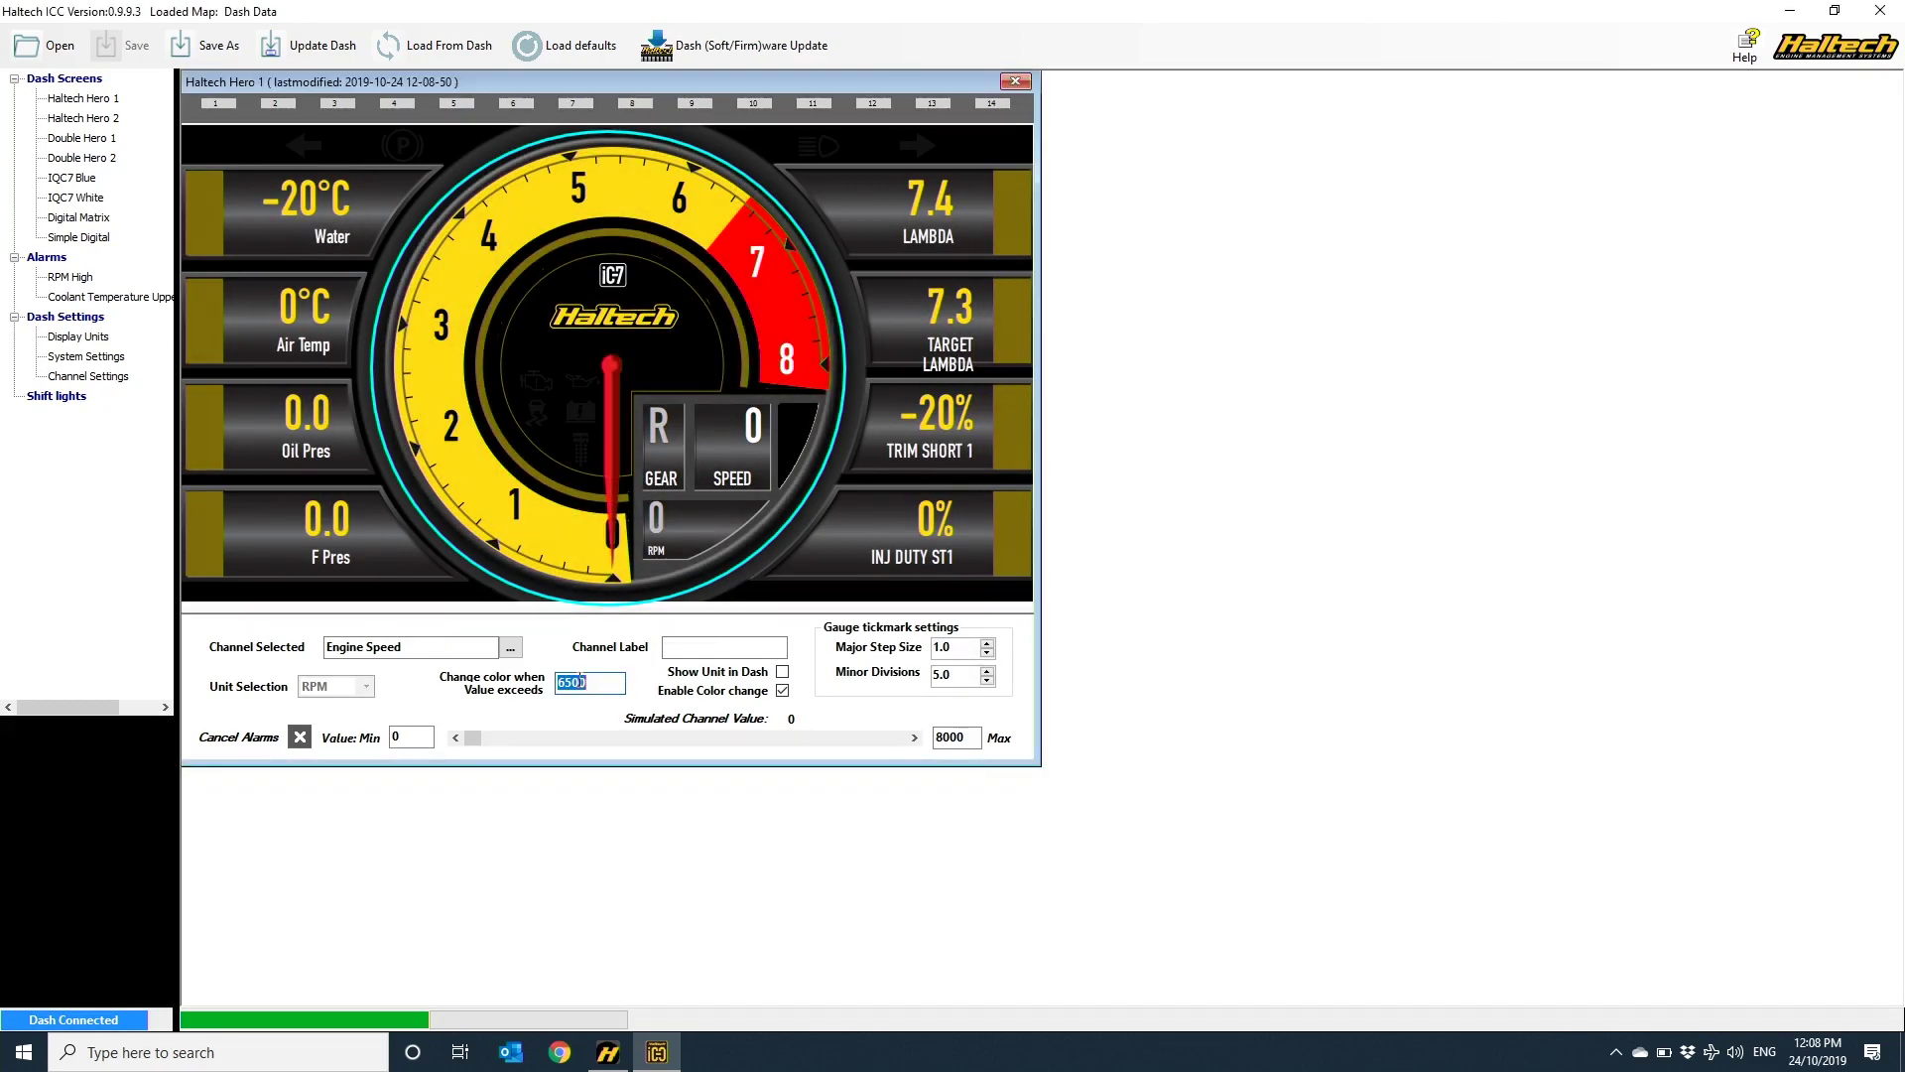
type("6000")
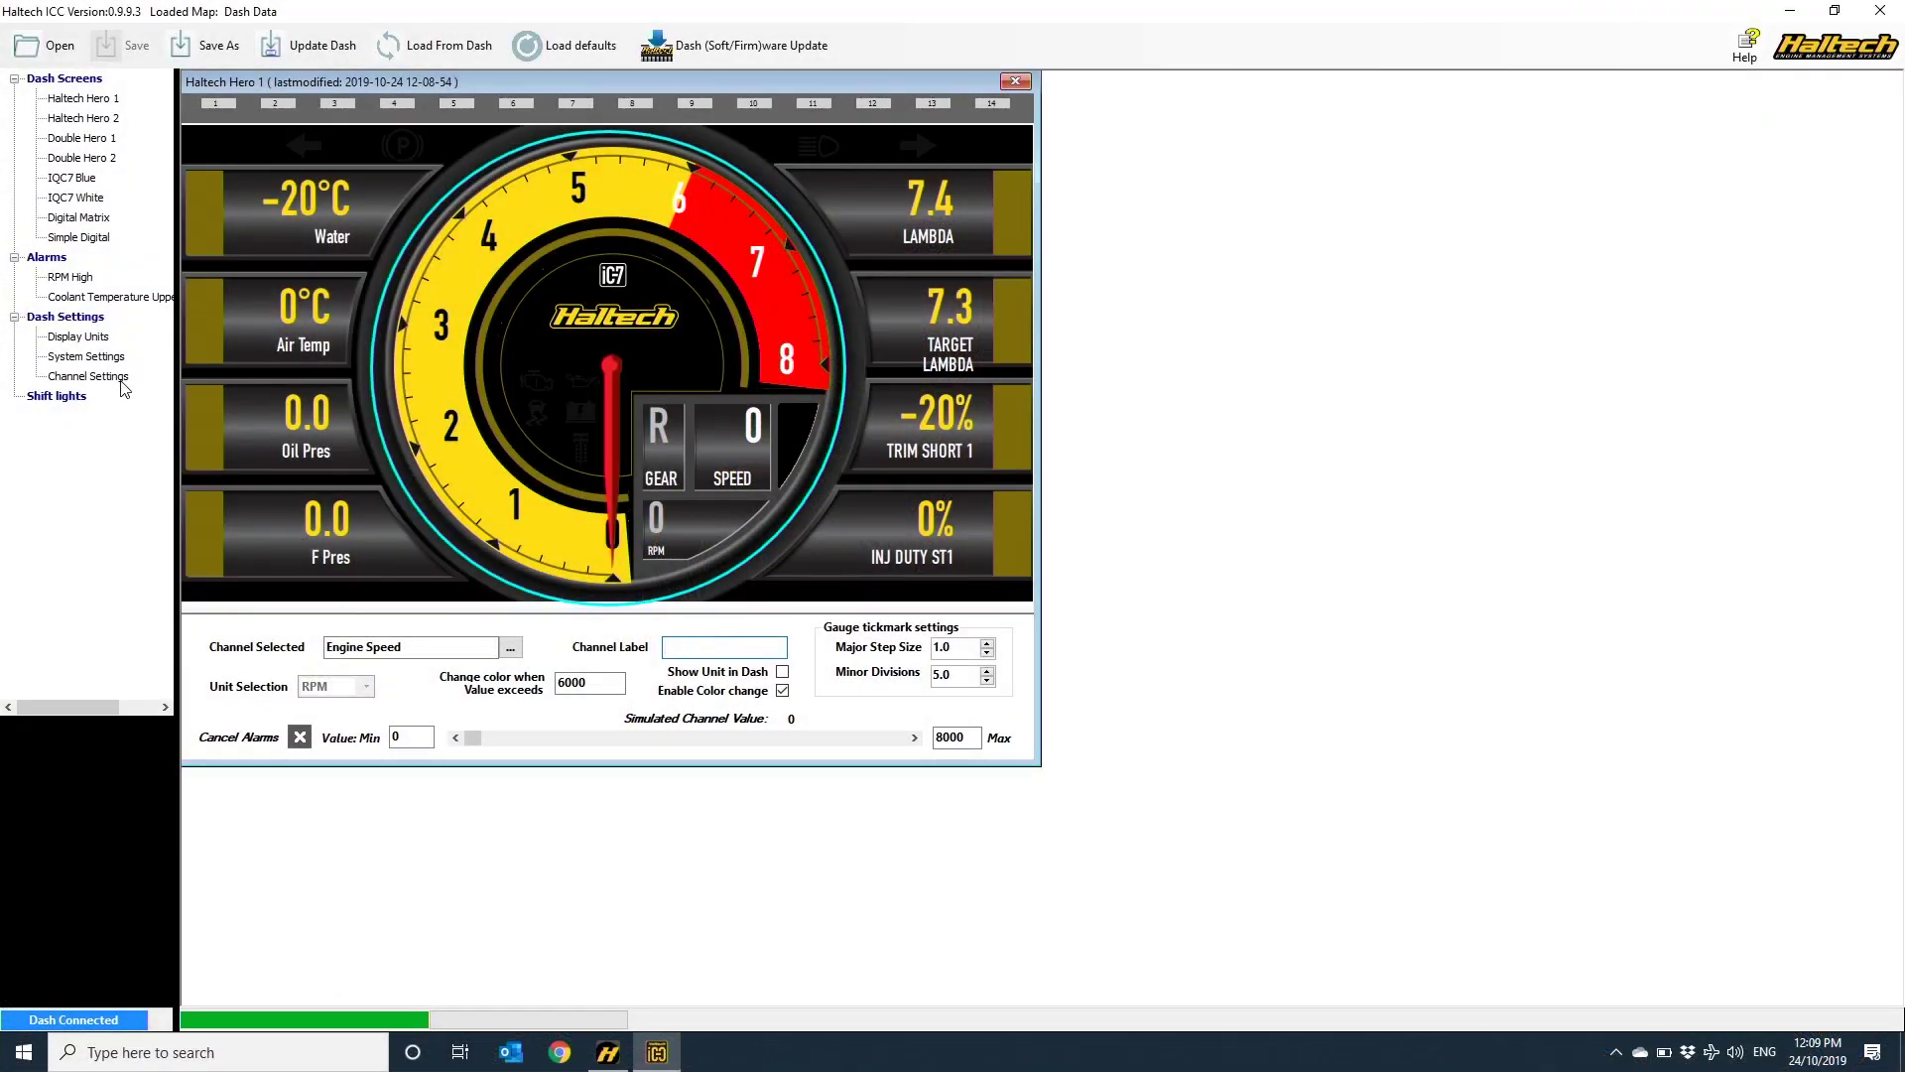
Edit the Engine Speed channel settings to raise the gauge maximum to 10000 RPM
left_click(121, 381)
type("rpm")
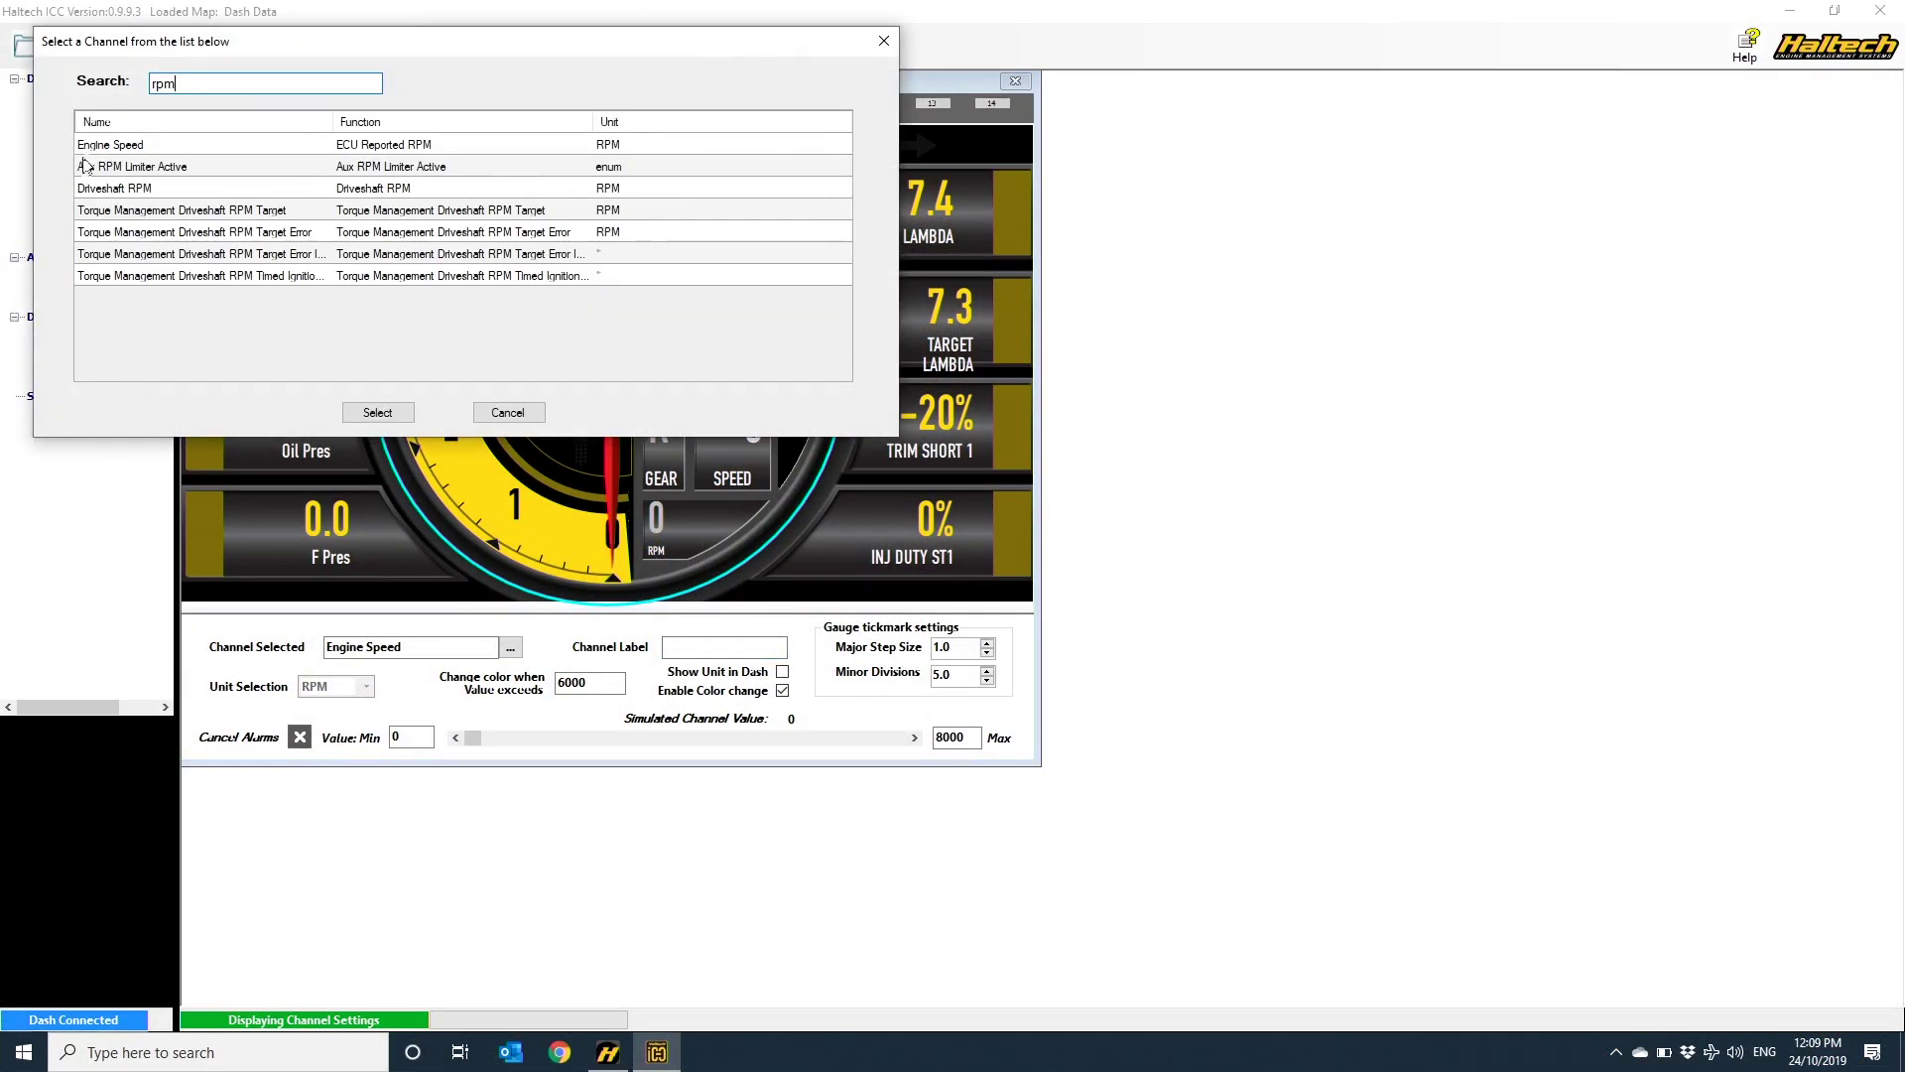
double_click(99, 145)
double_click(1253, 236)
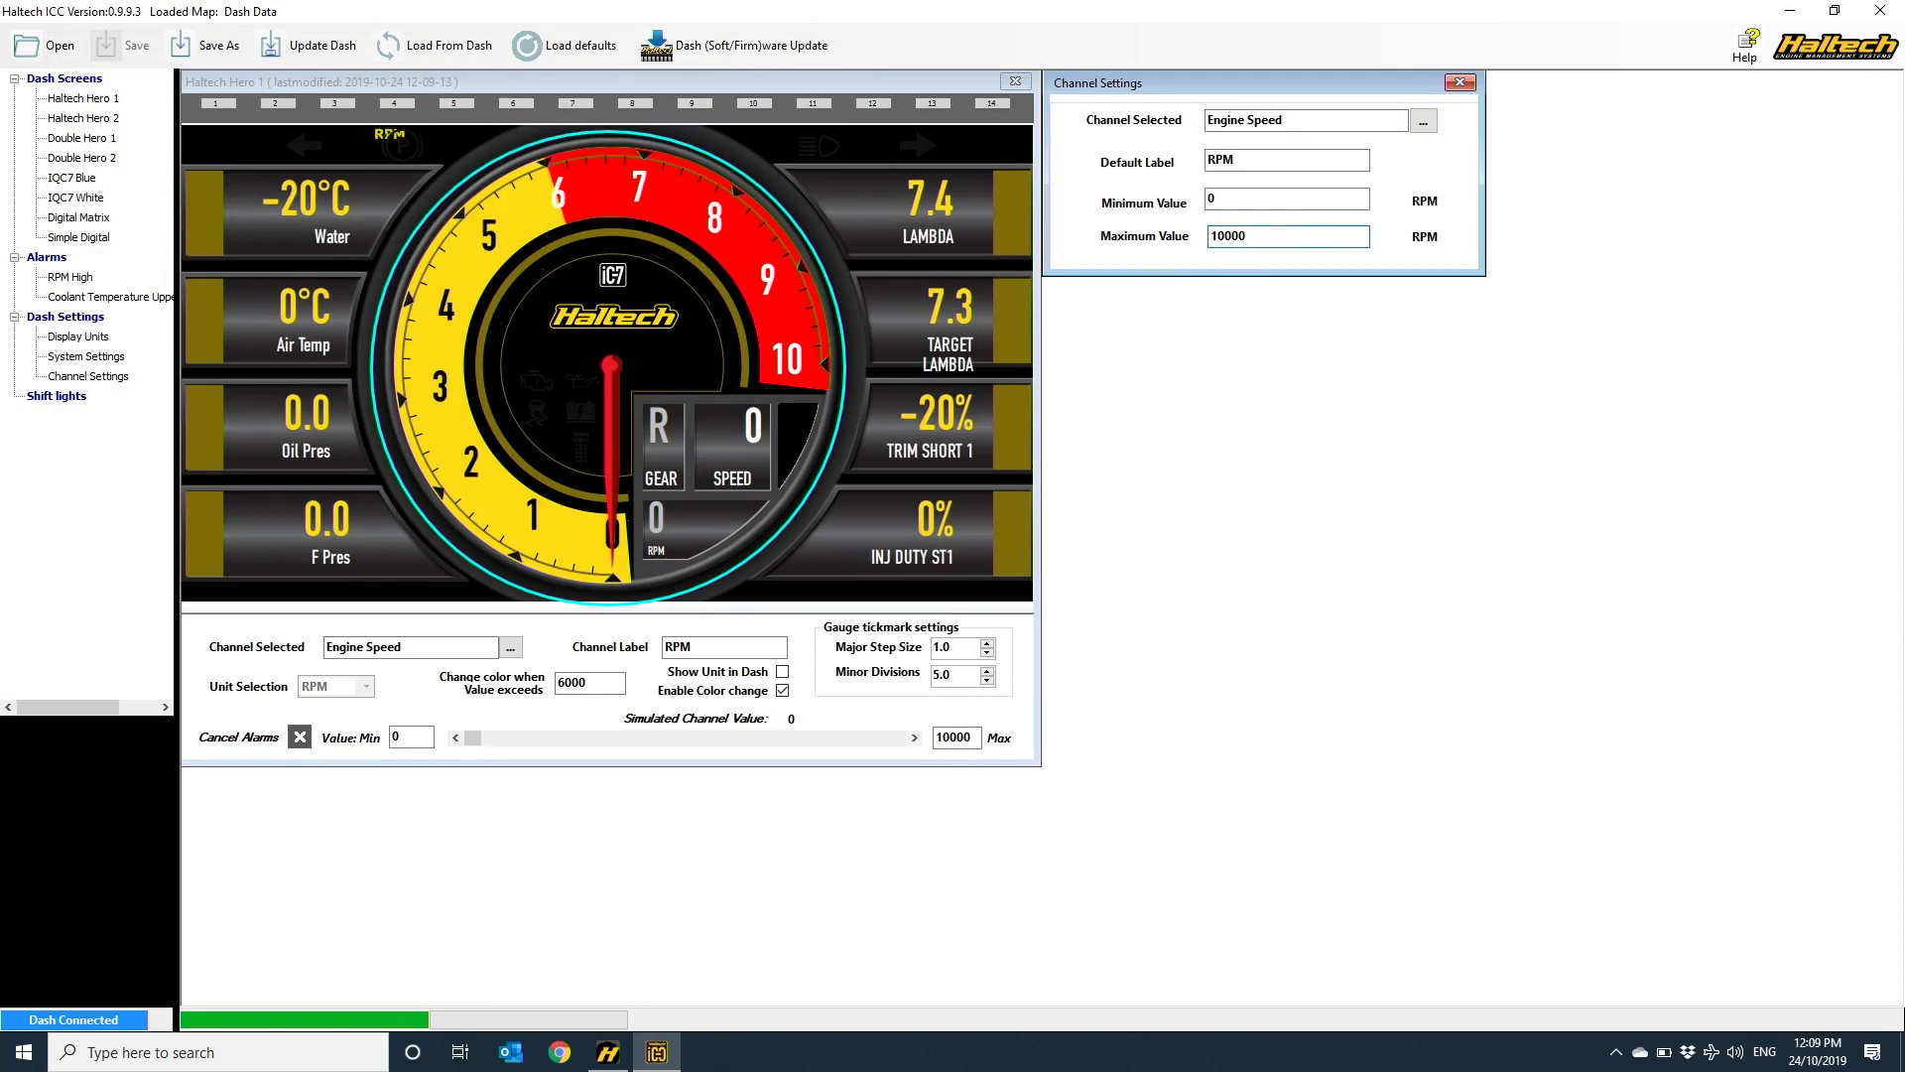
Set the RPM red-zone threshold to 8500 and bring up the shift light settings
double_click(593, 682)
type("8")
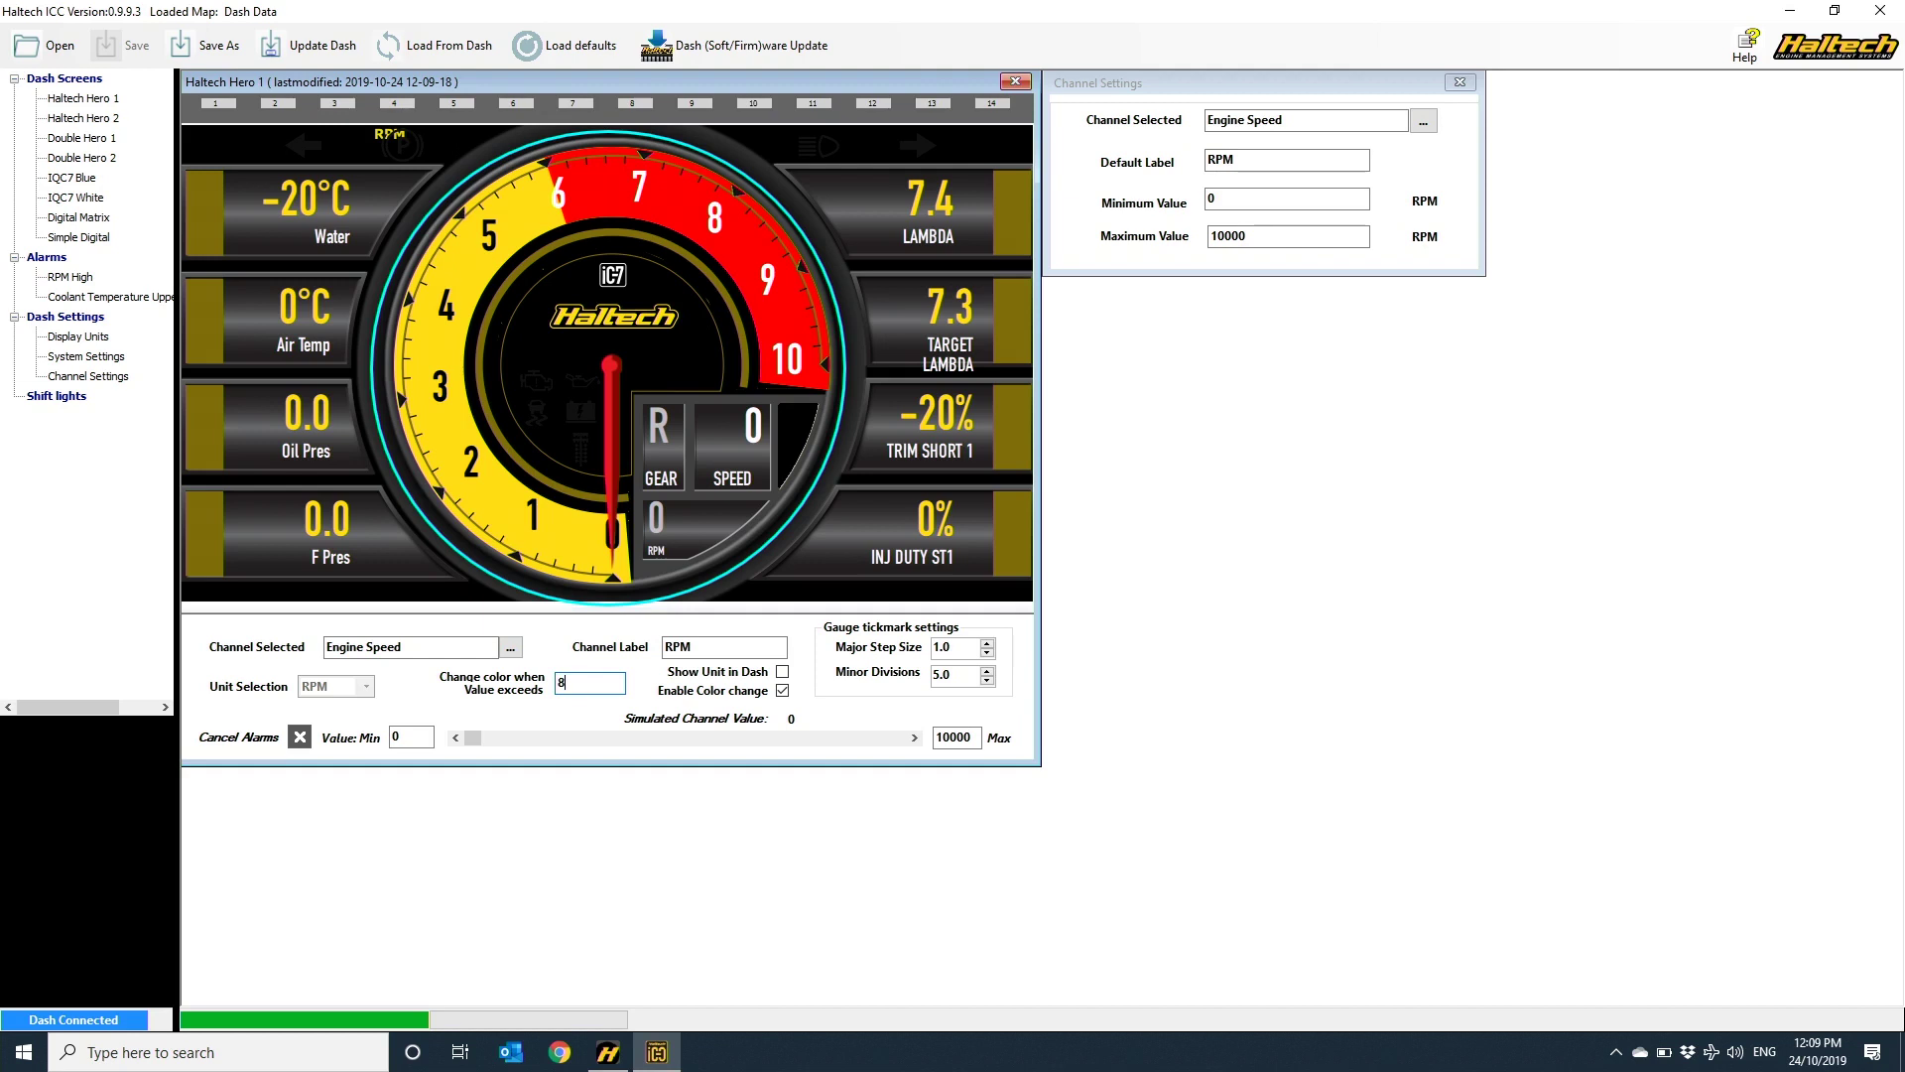
type("500")
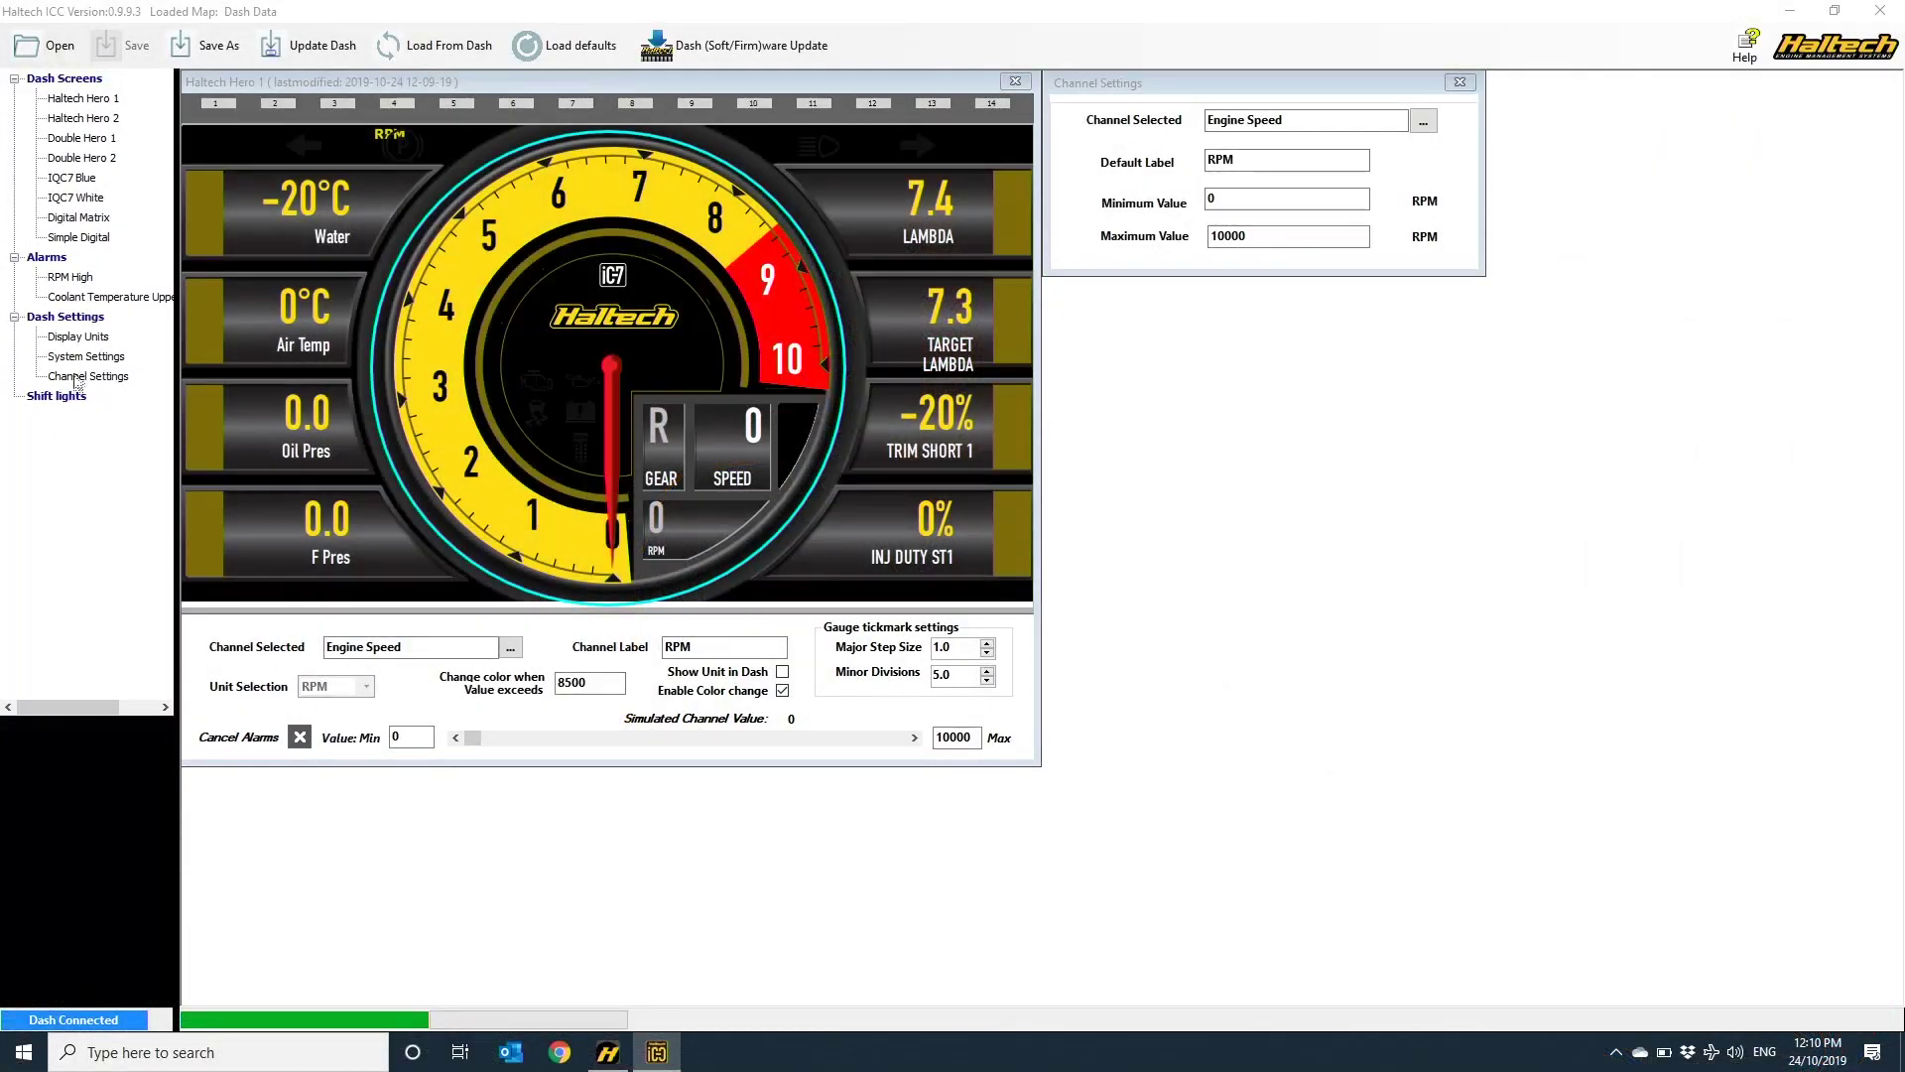
left_click(74, 399)
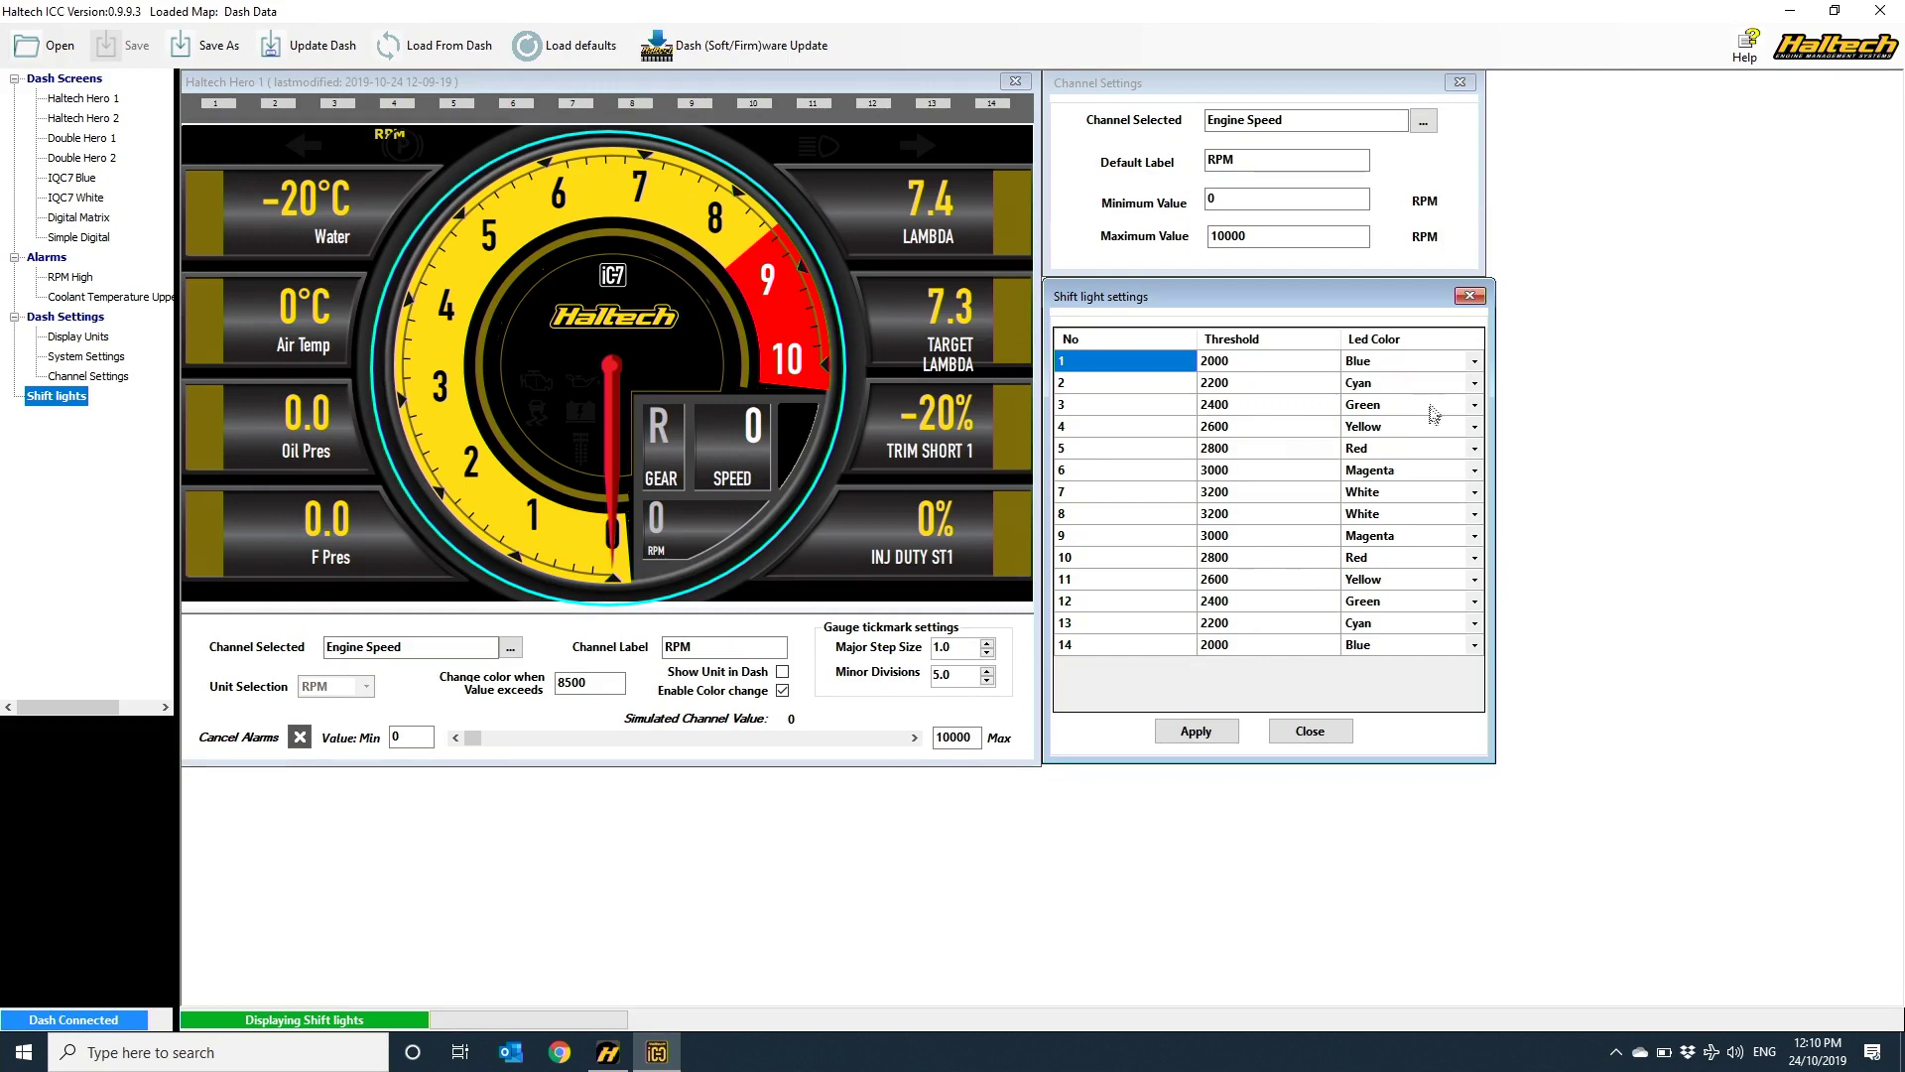
Keep shift light 1's LED colour blue
left_click(1471, 369)
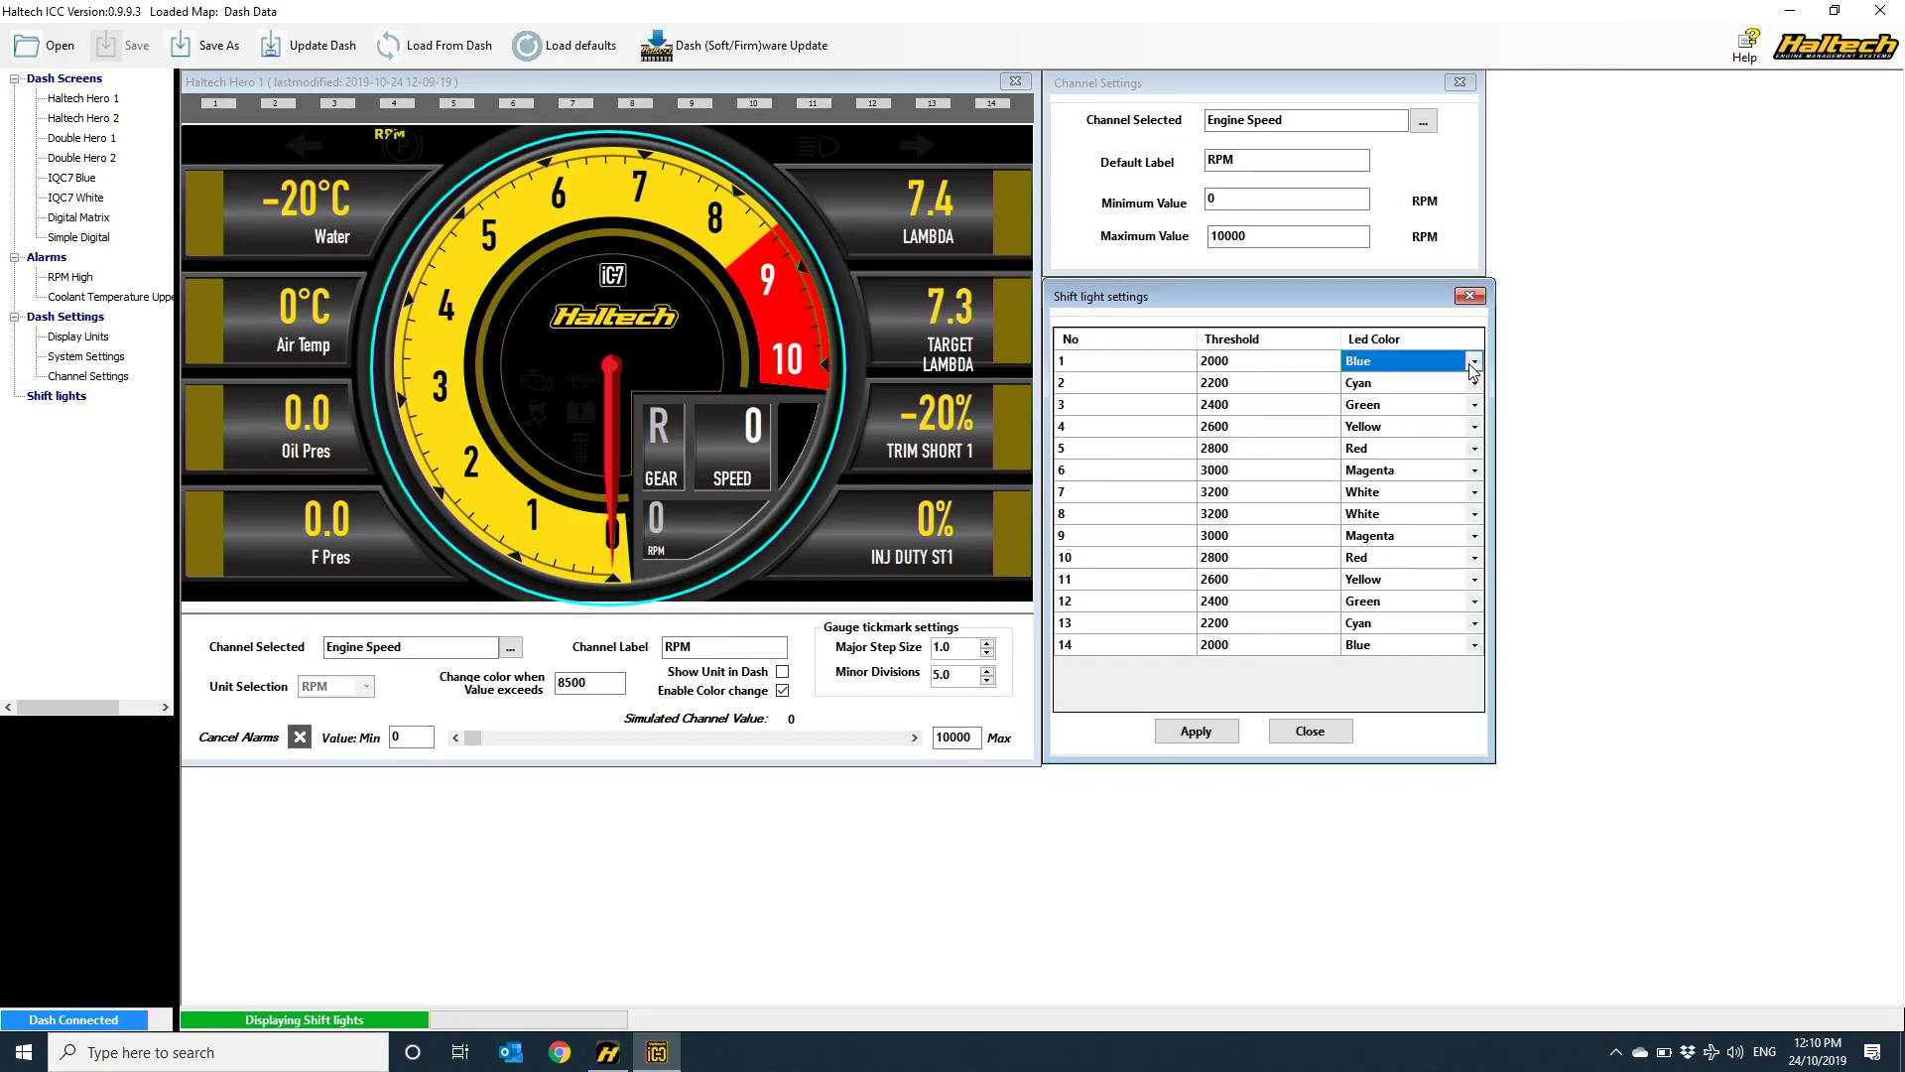
left_click(1472, 363)
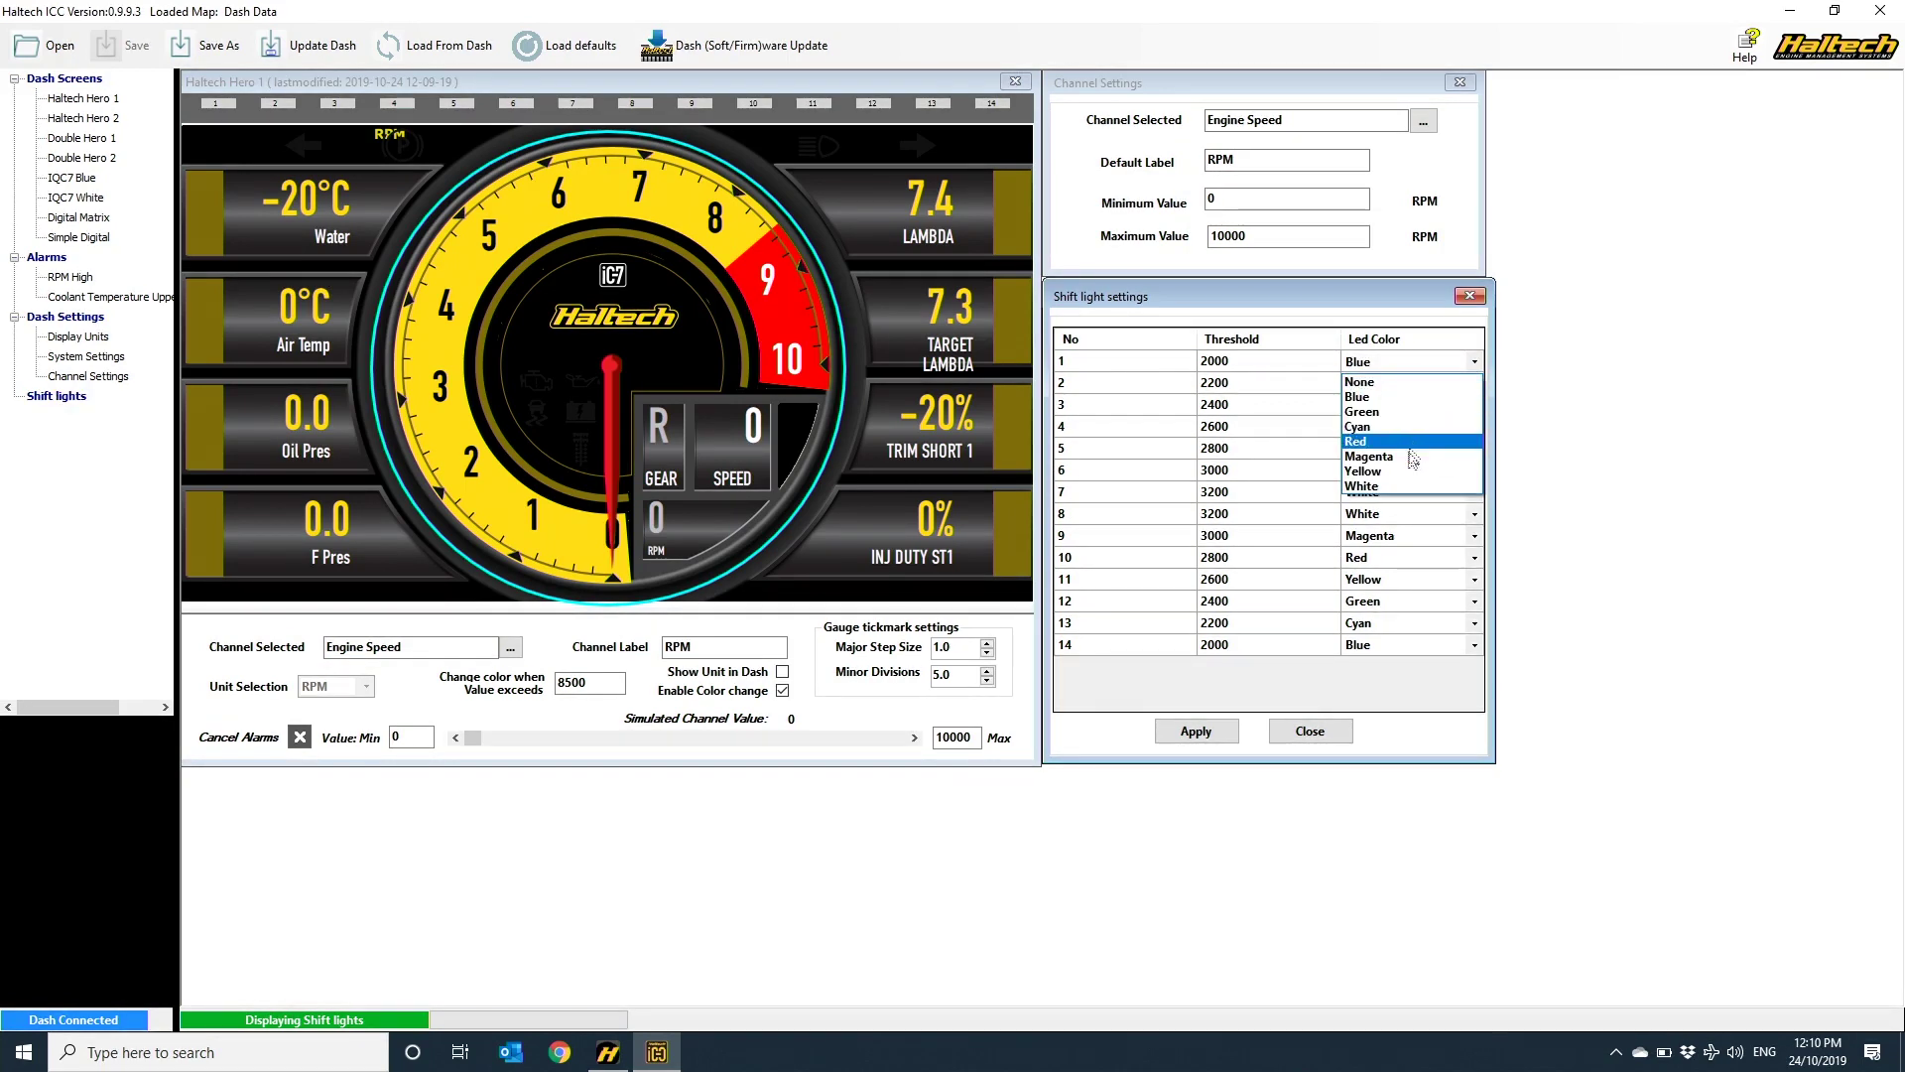
left_click(1392, 397)
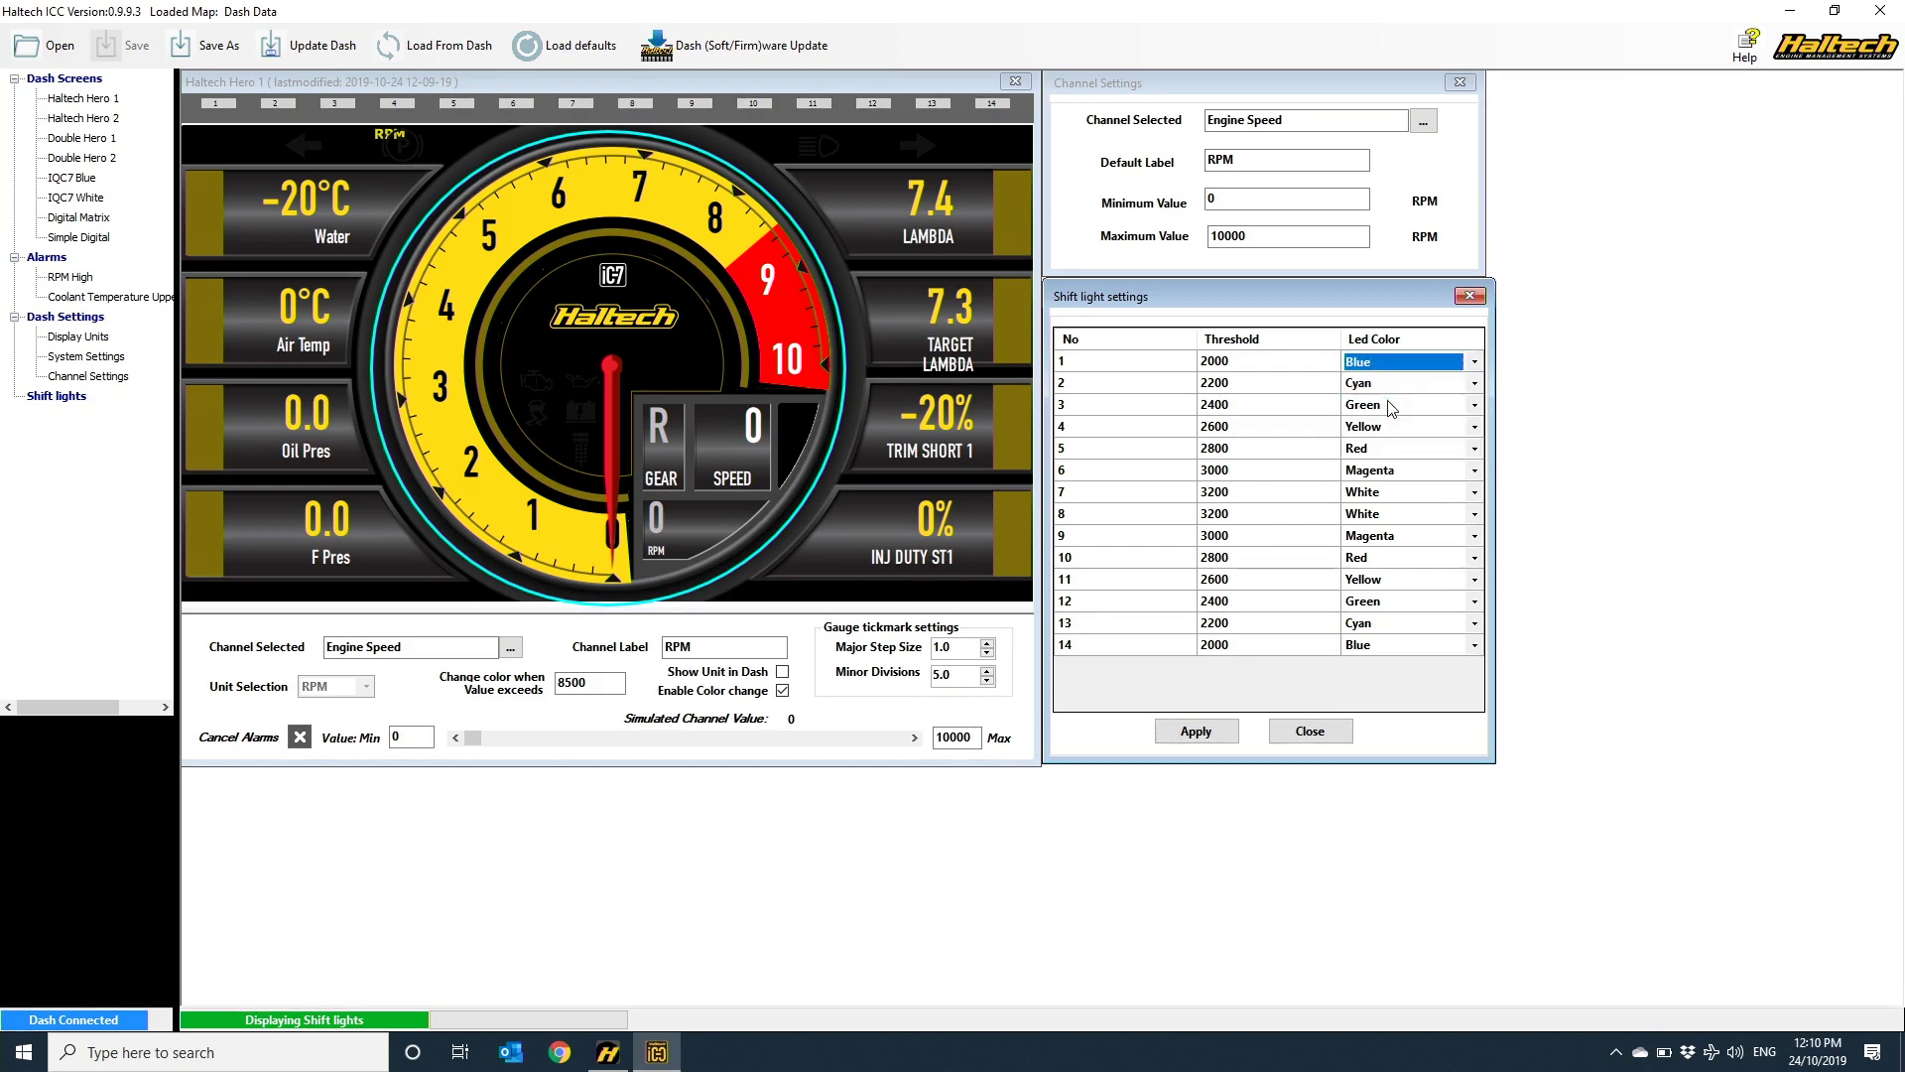
Set the first shift-light thresholds to 3000, 3200 and 3400 RPM
left_click(1288, 369)
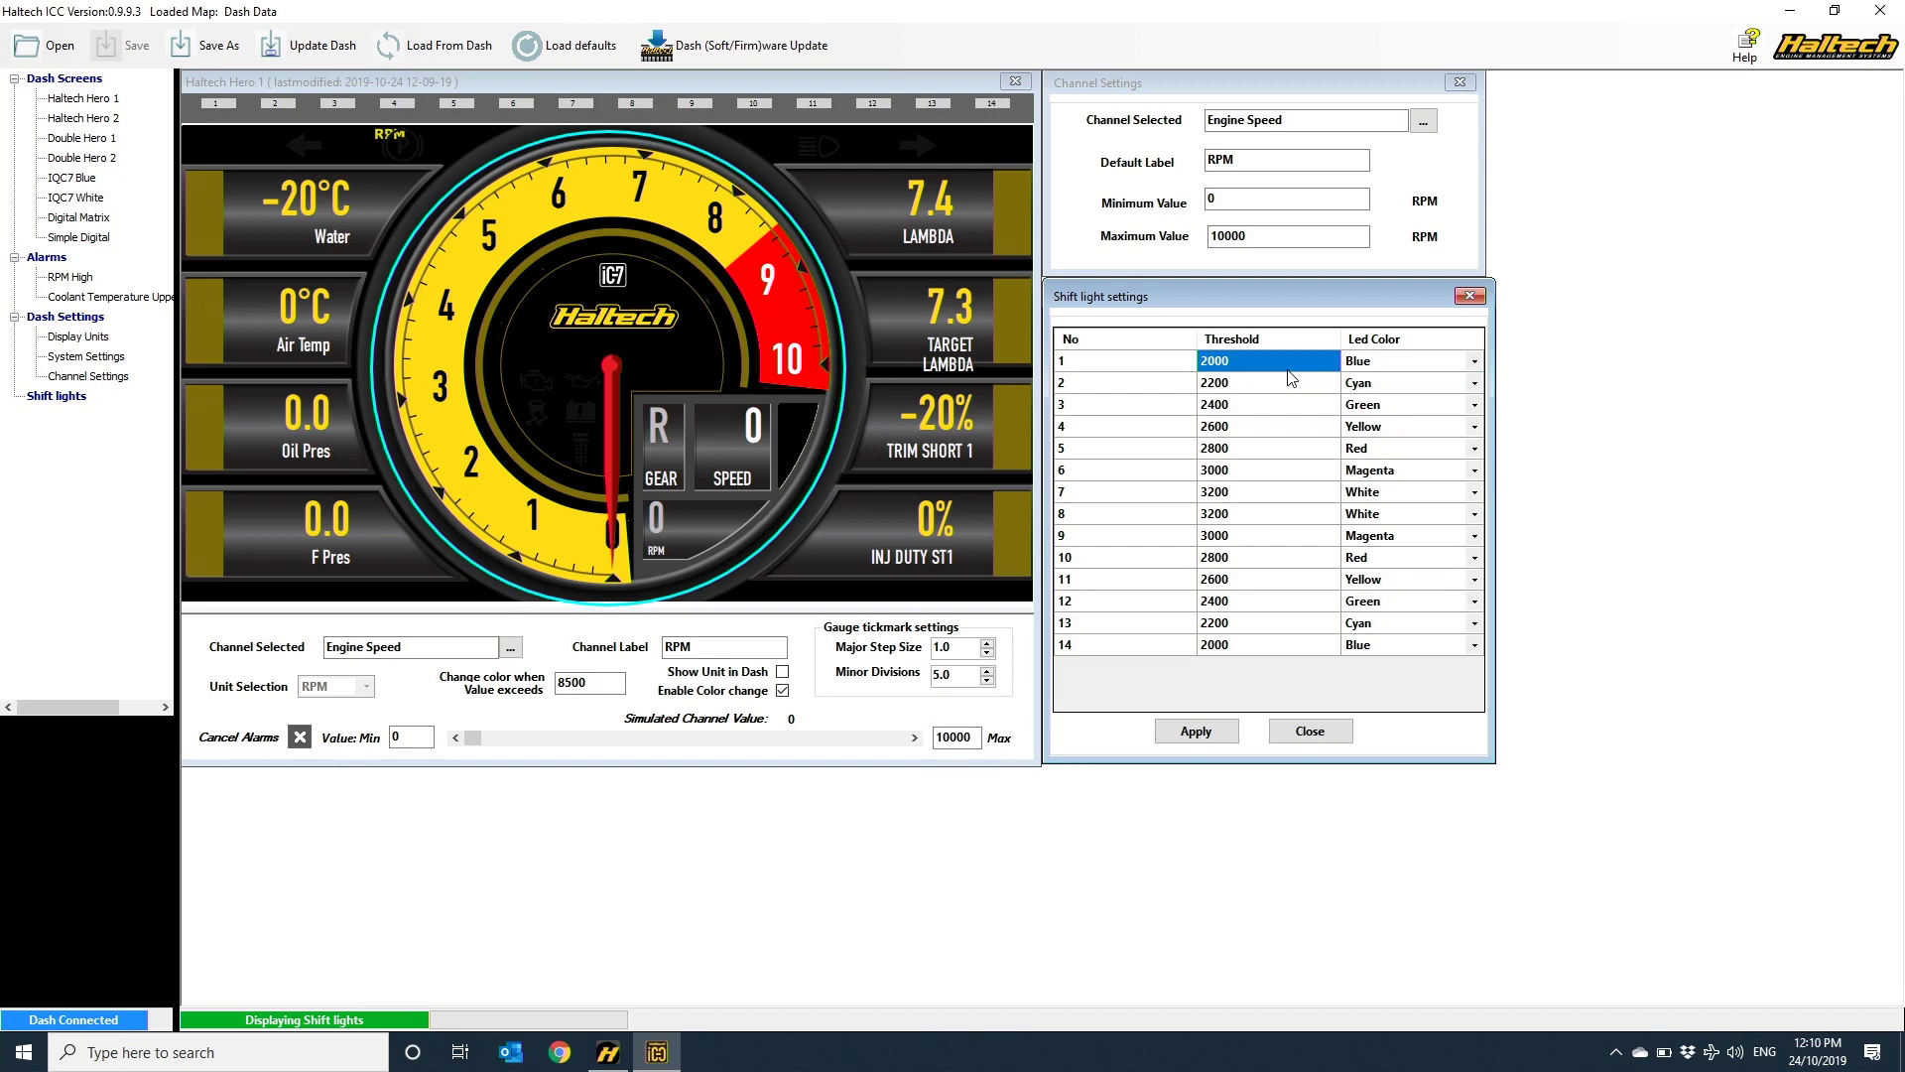
type("30")
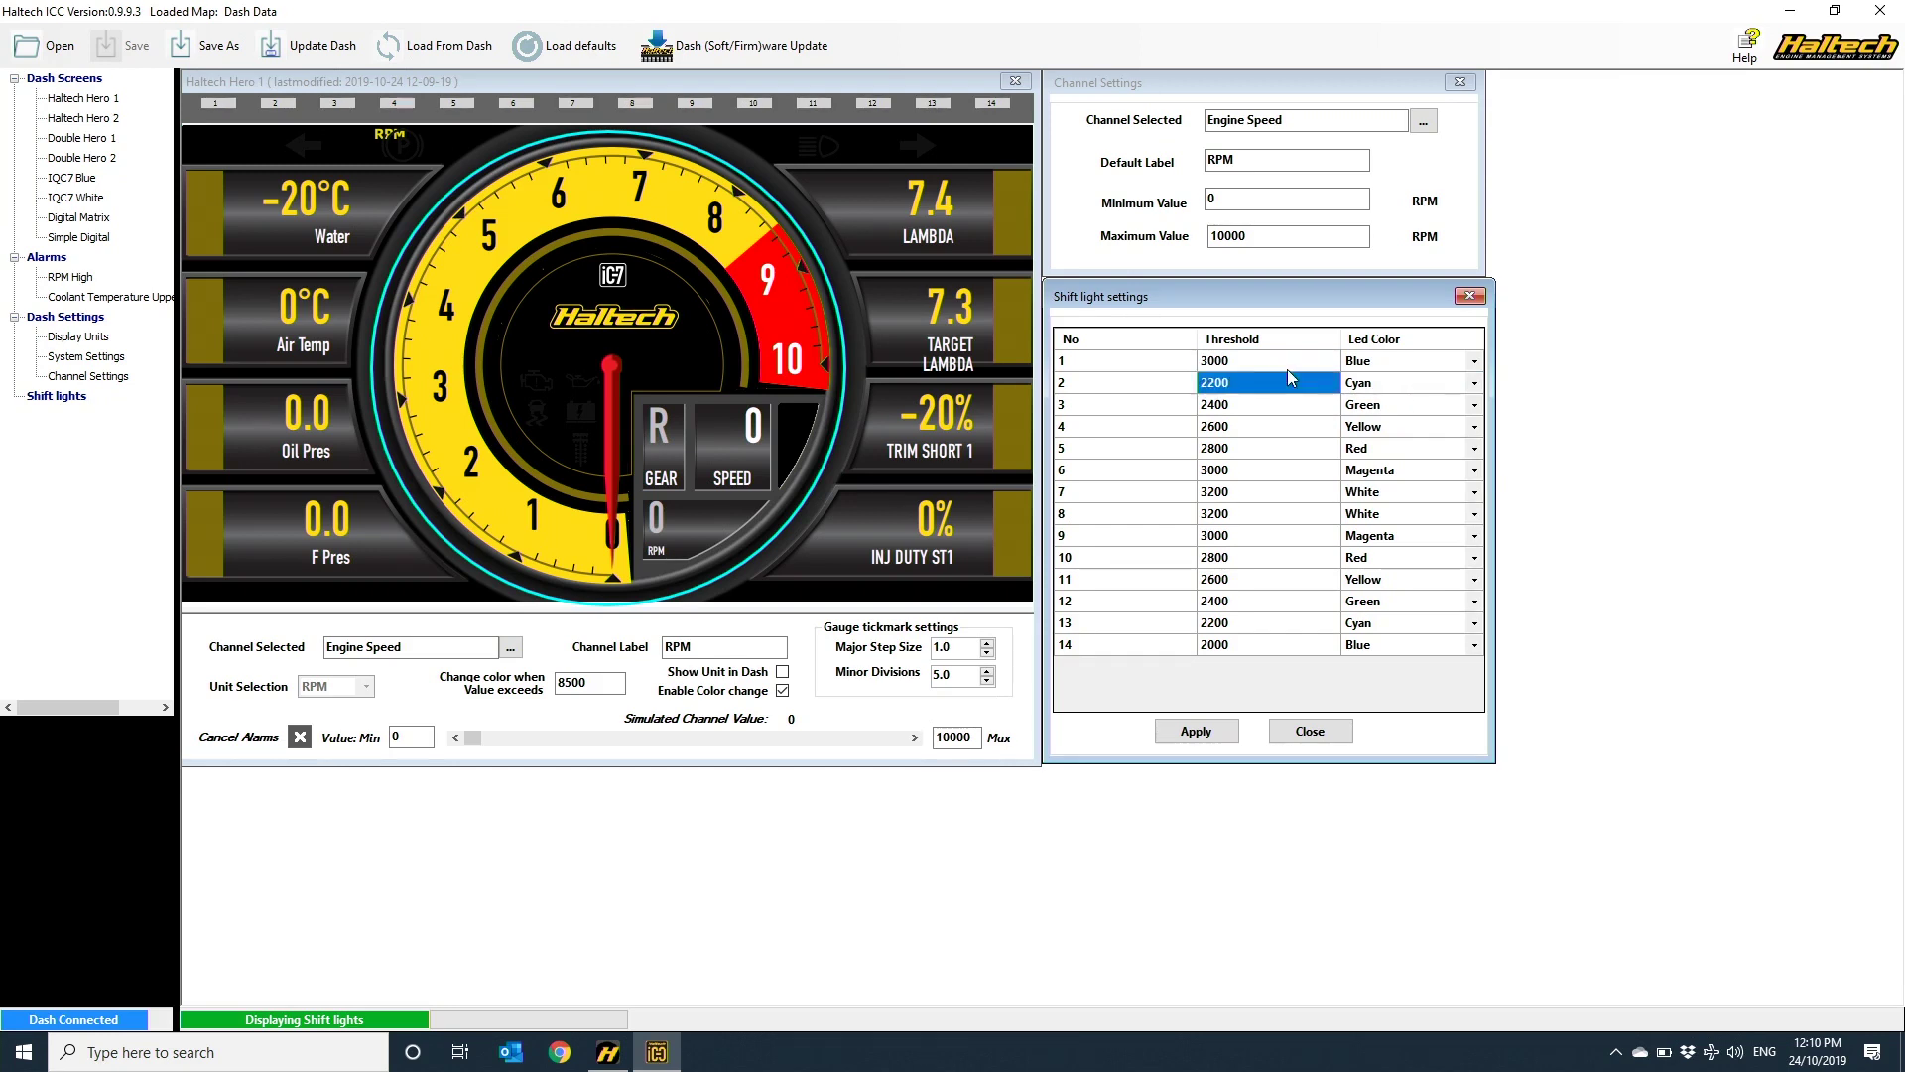
type("3200")
key("Return")
type("3")
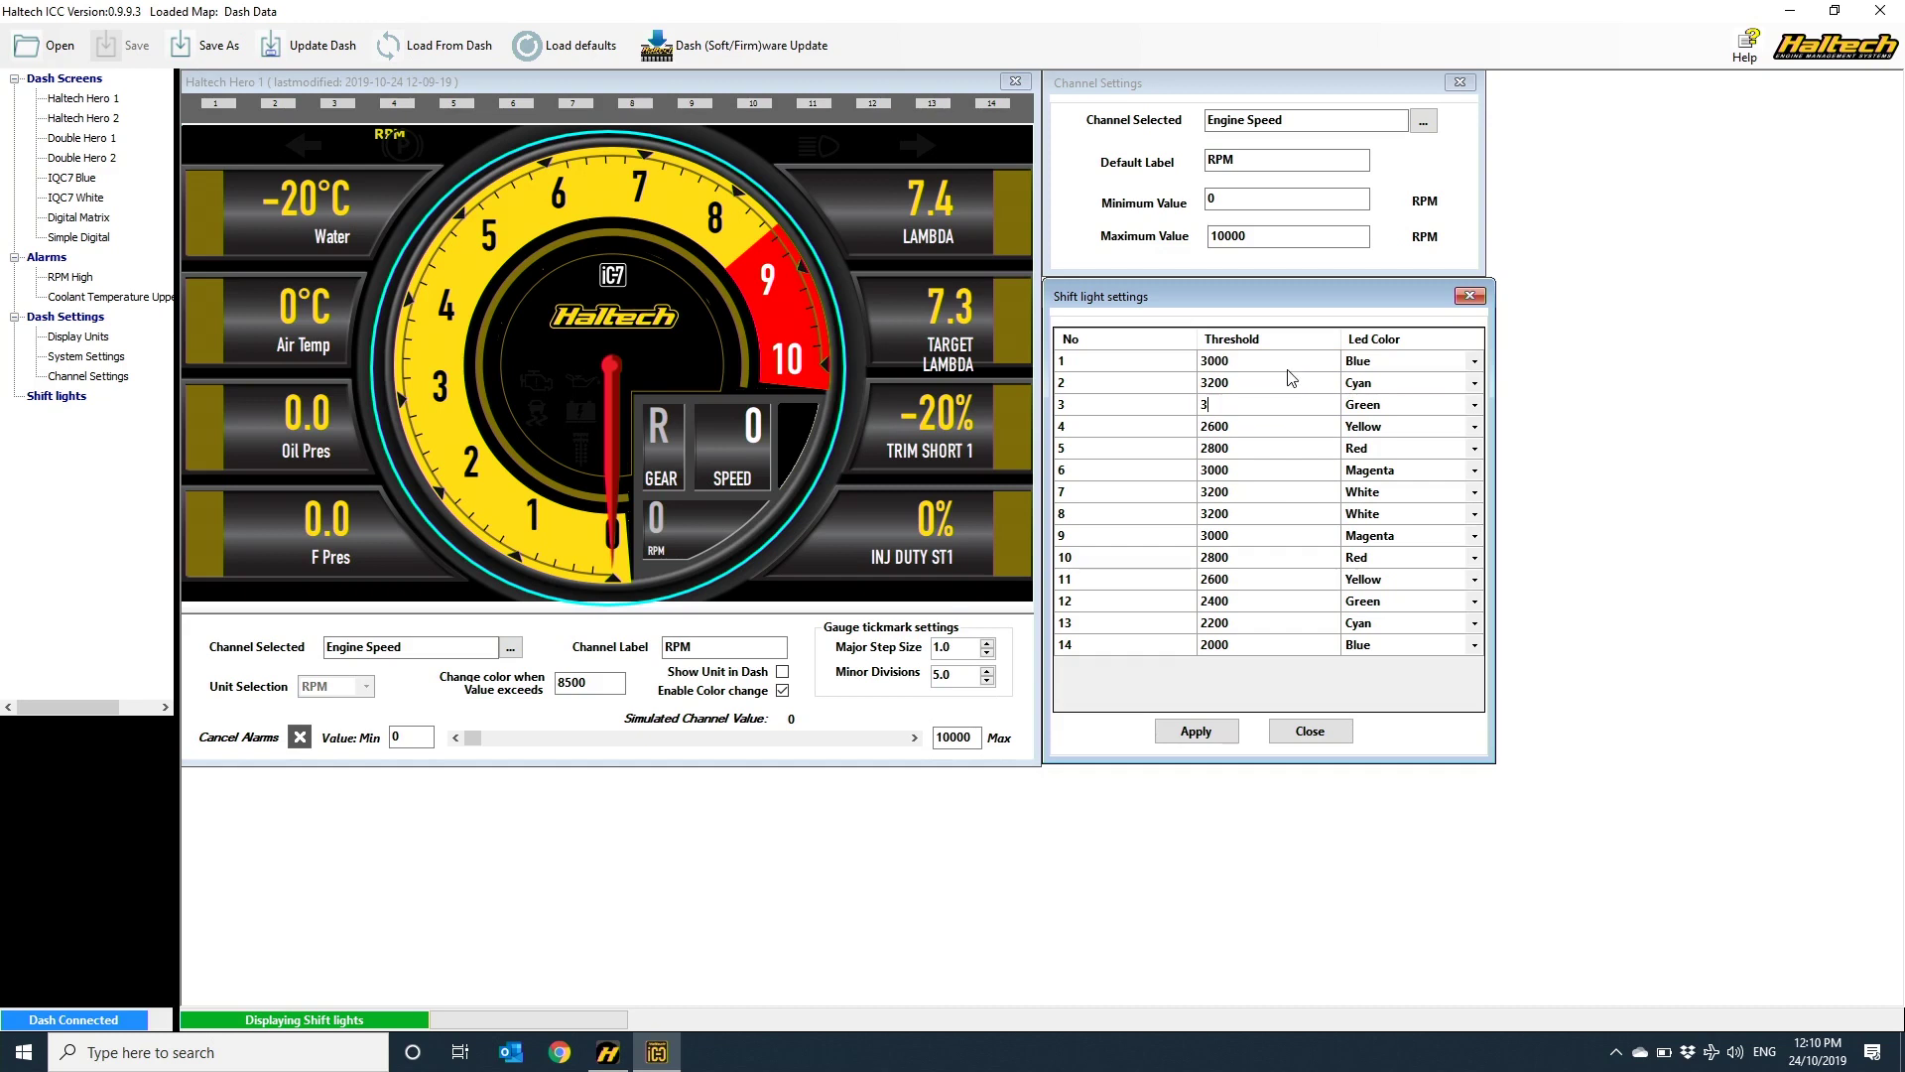
key("Return")
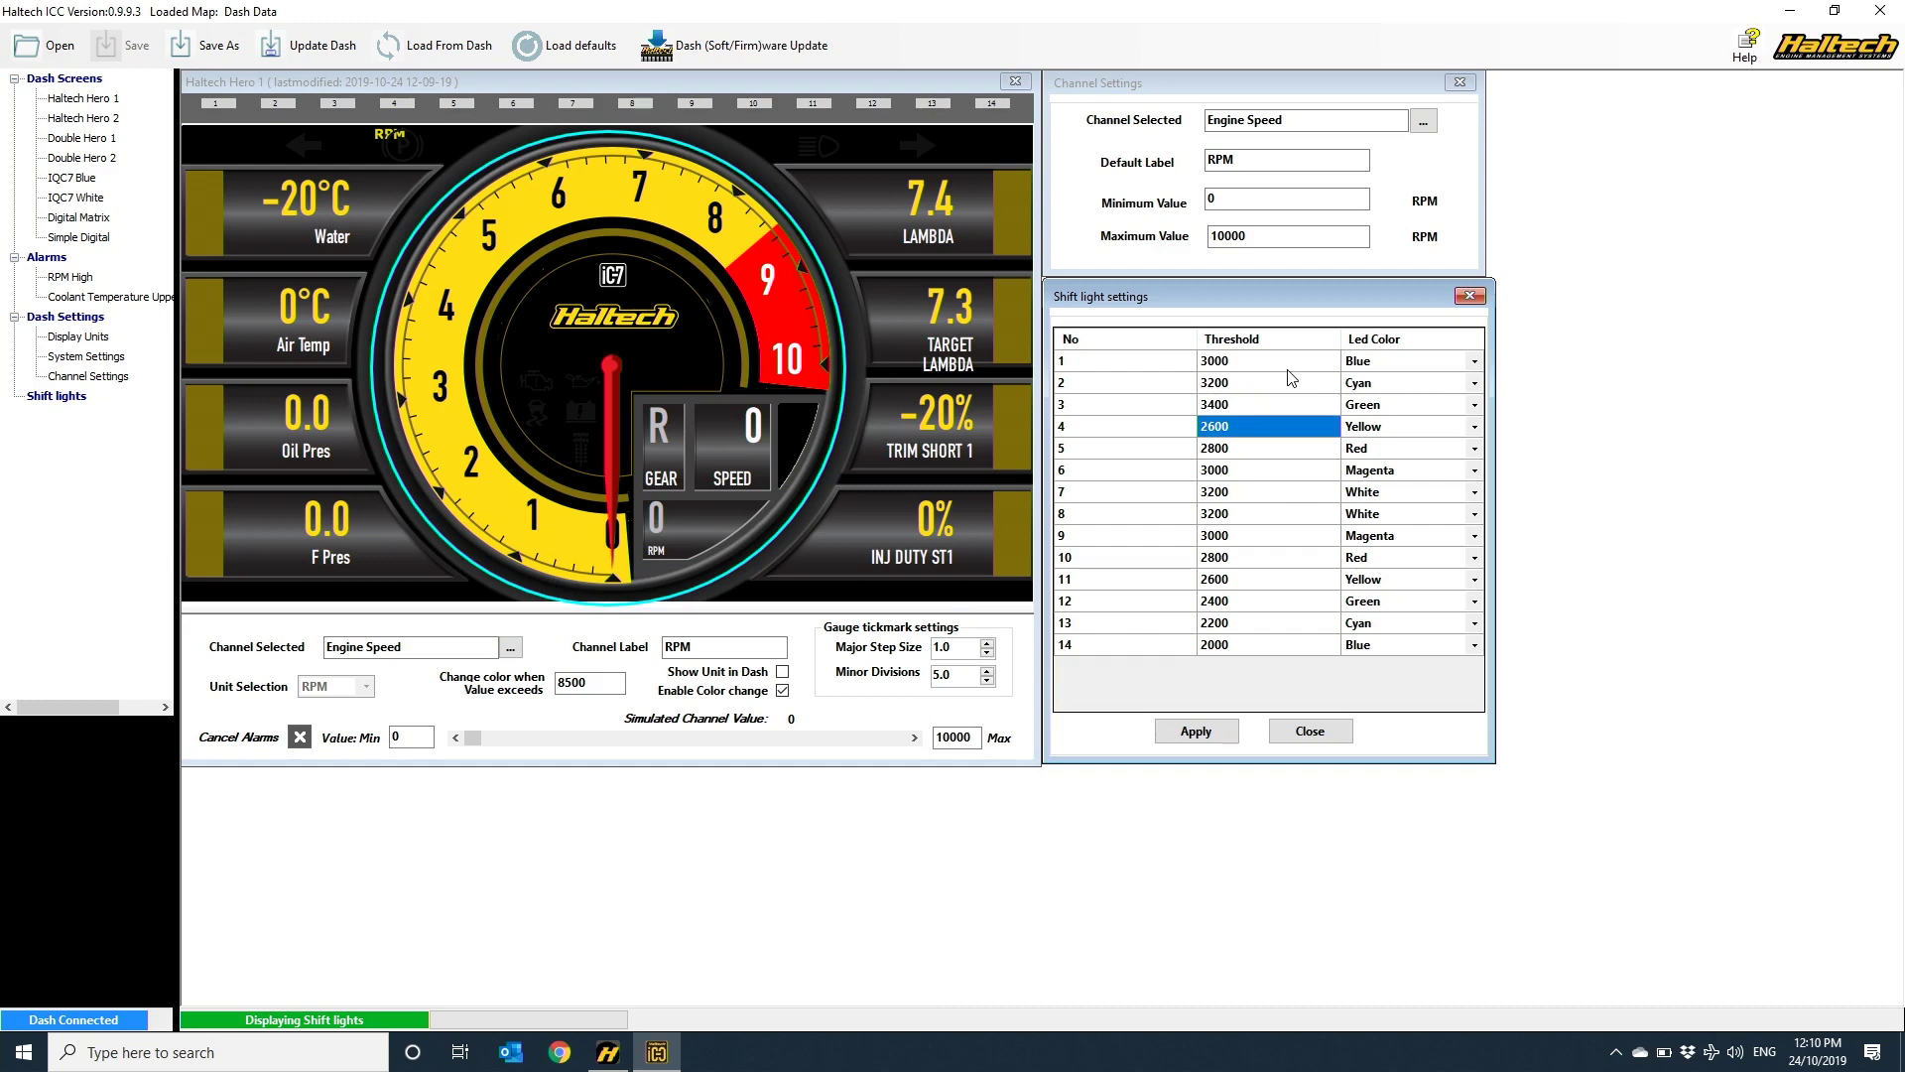
type("3")
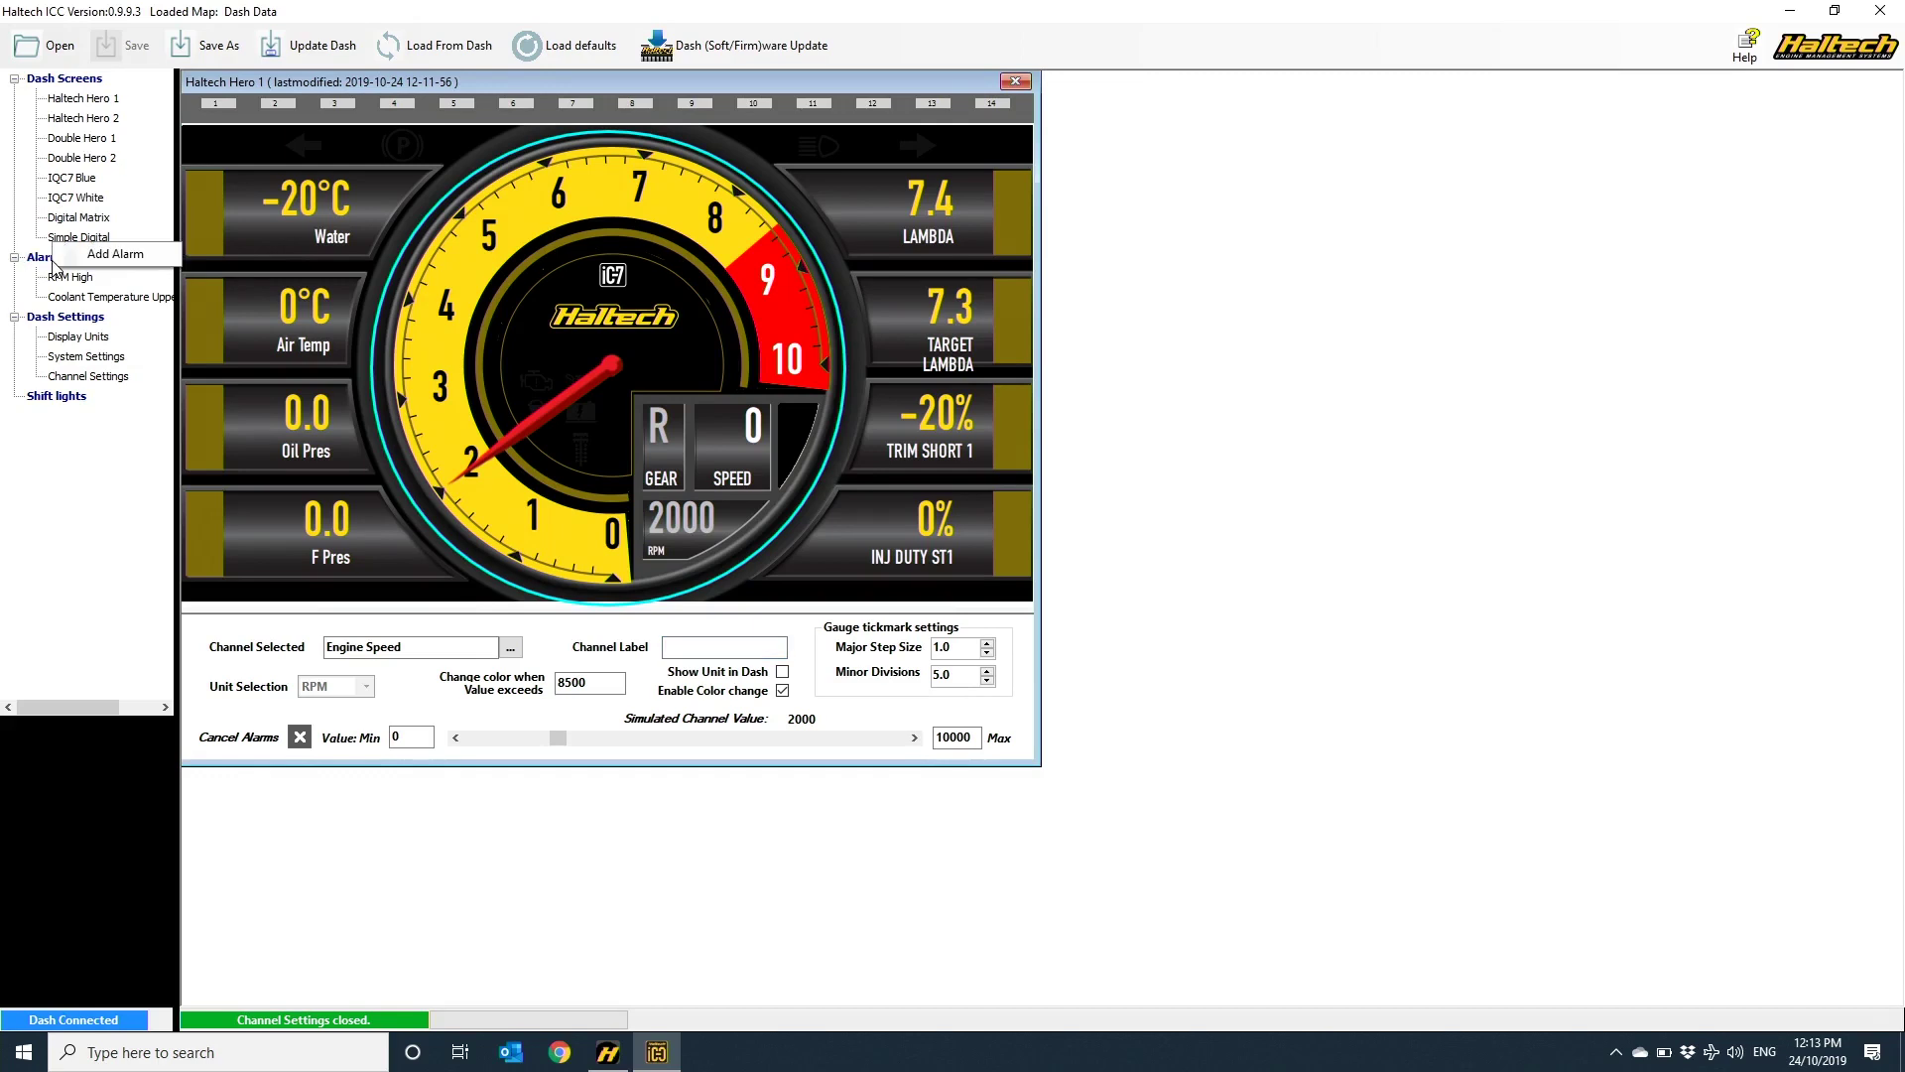
Add a Coolant Temperature alarm named COOLANT TEMP with its warning message
left_click(91, 254)
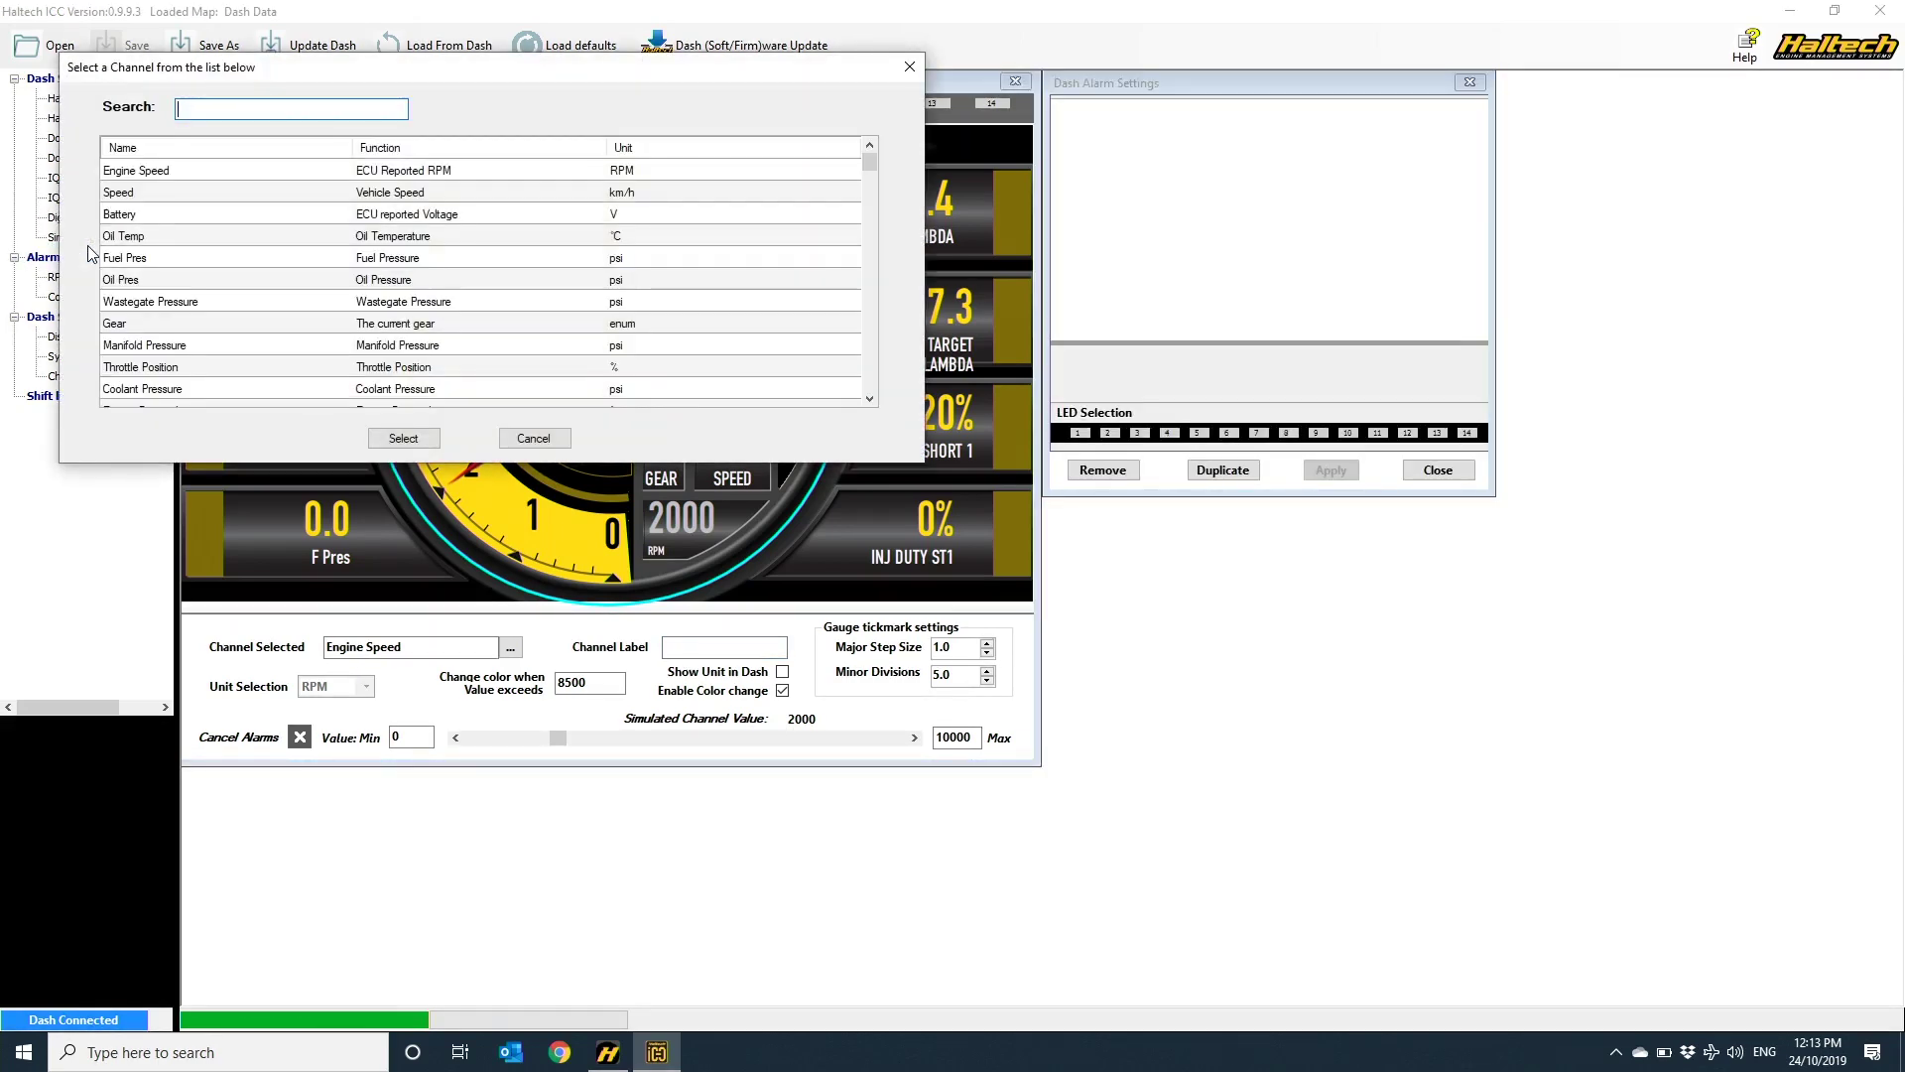
type("cool")
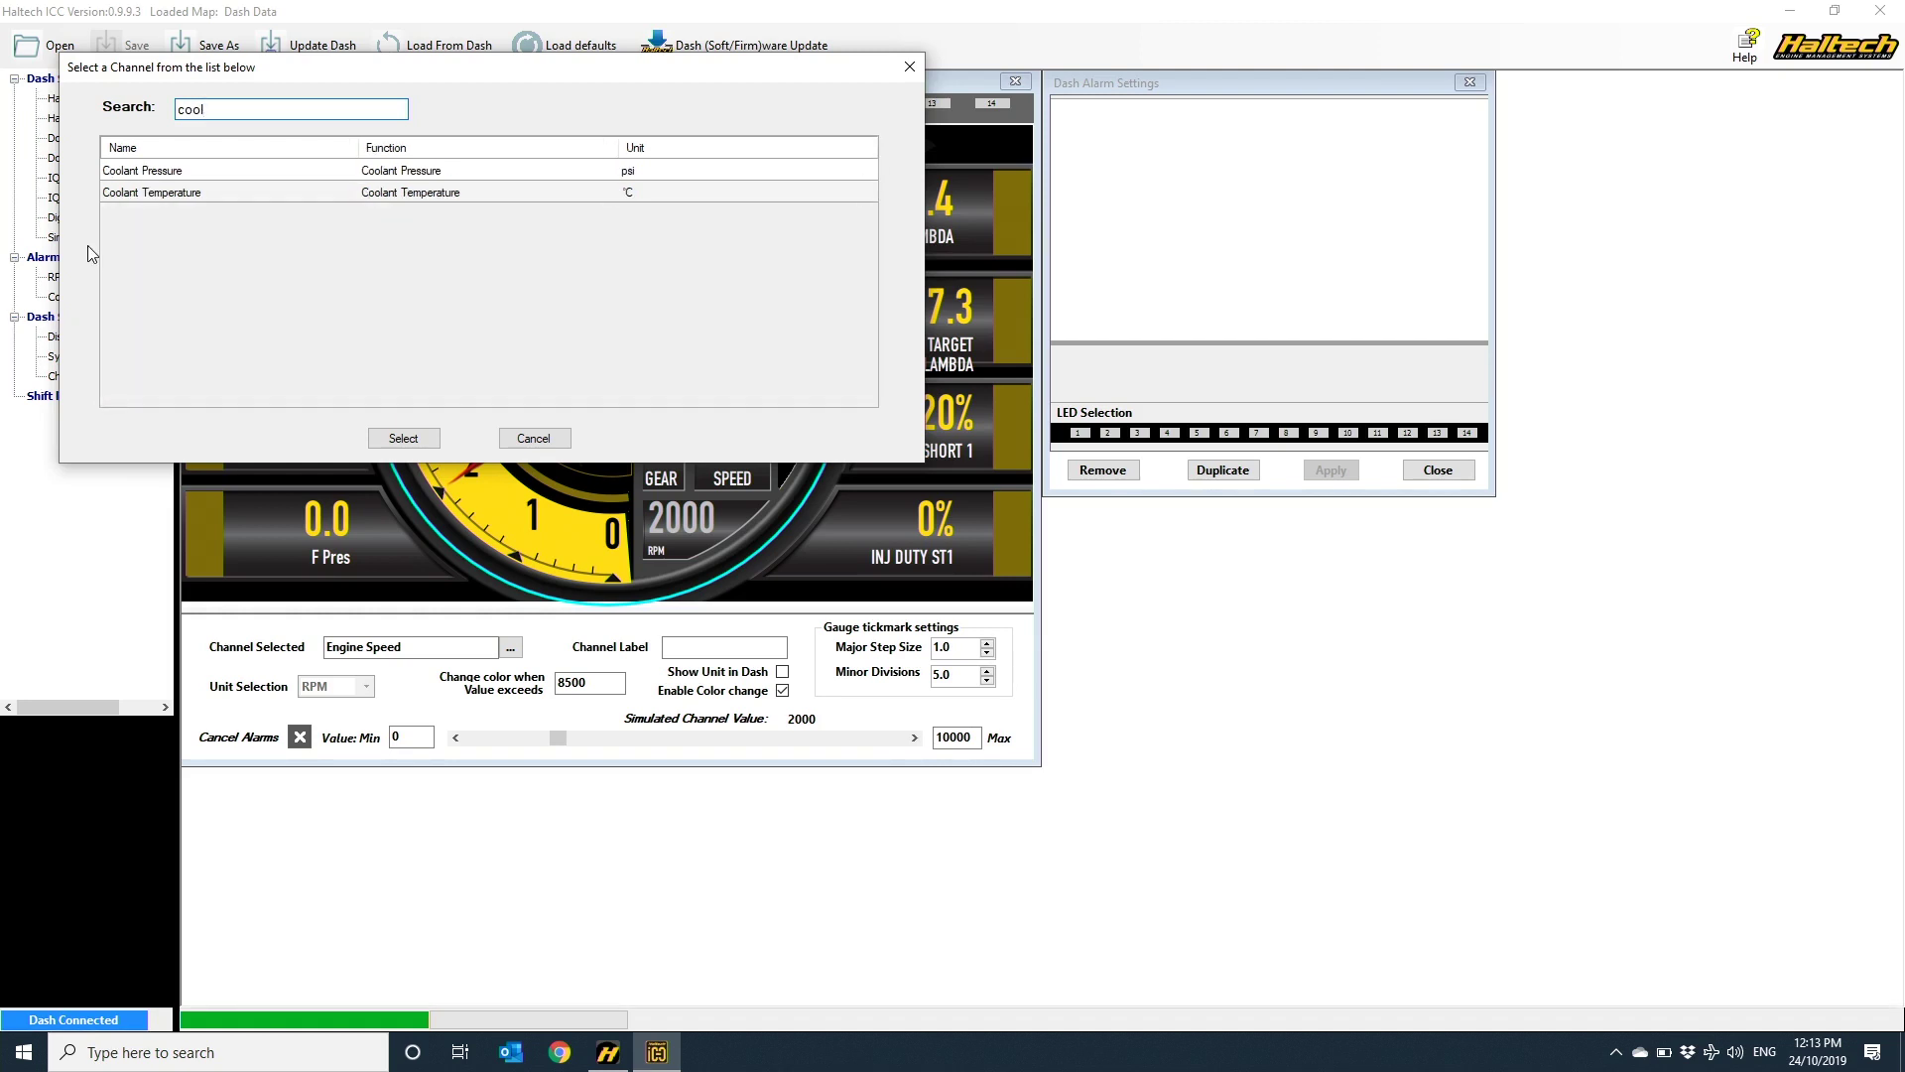
double_click(138, 192)
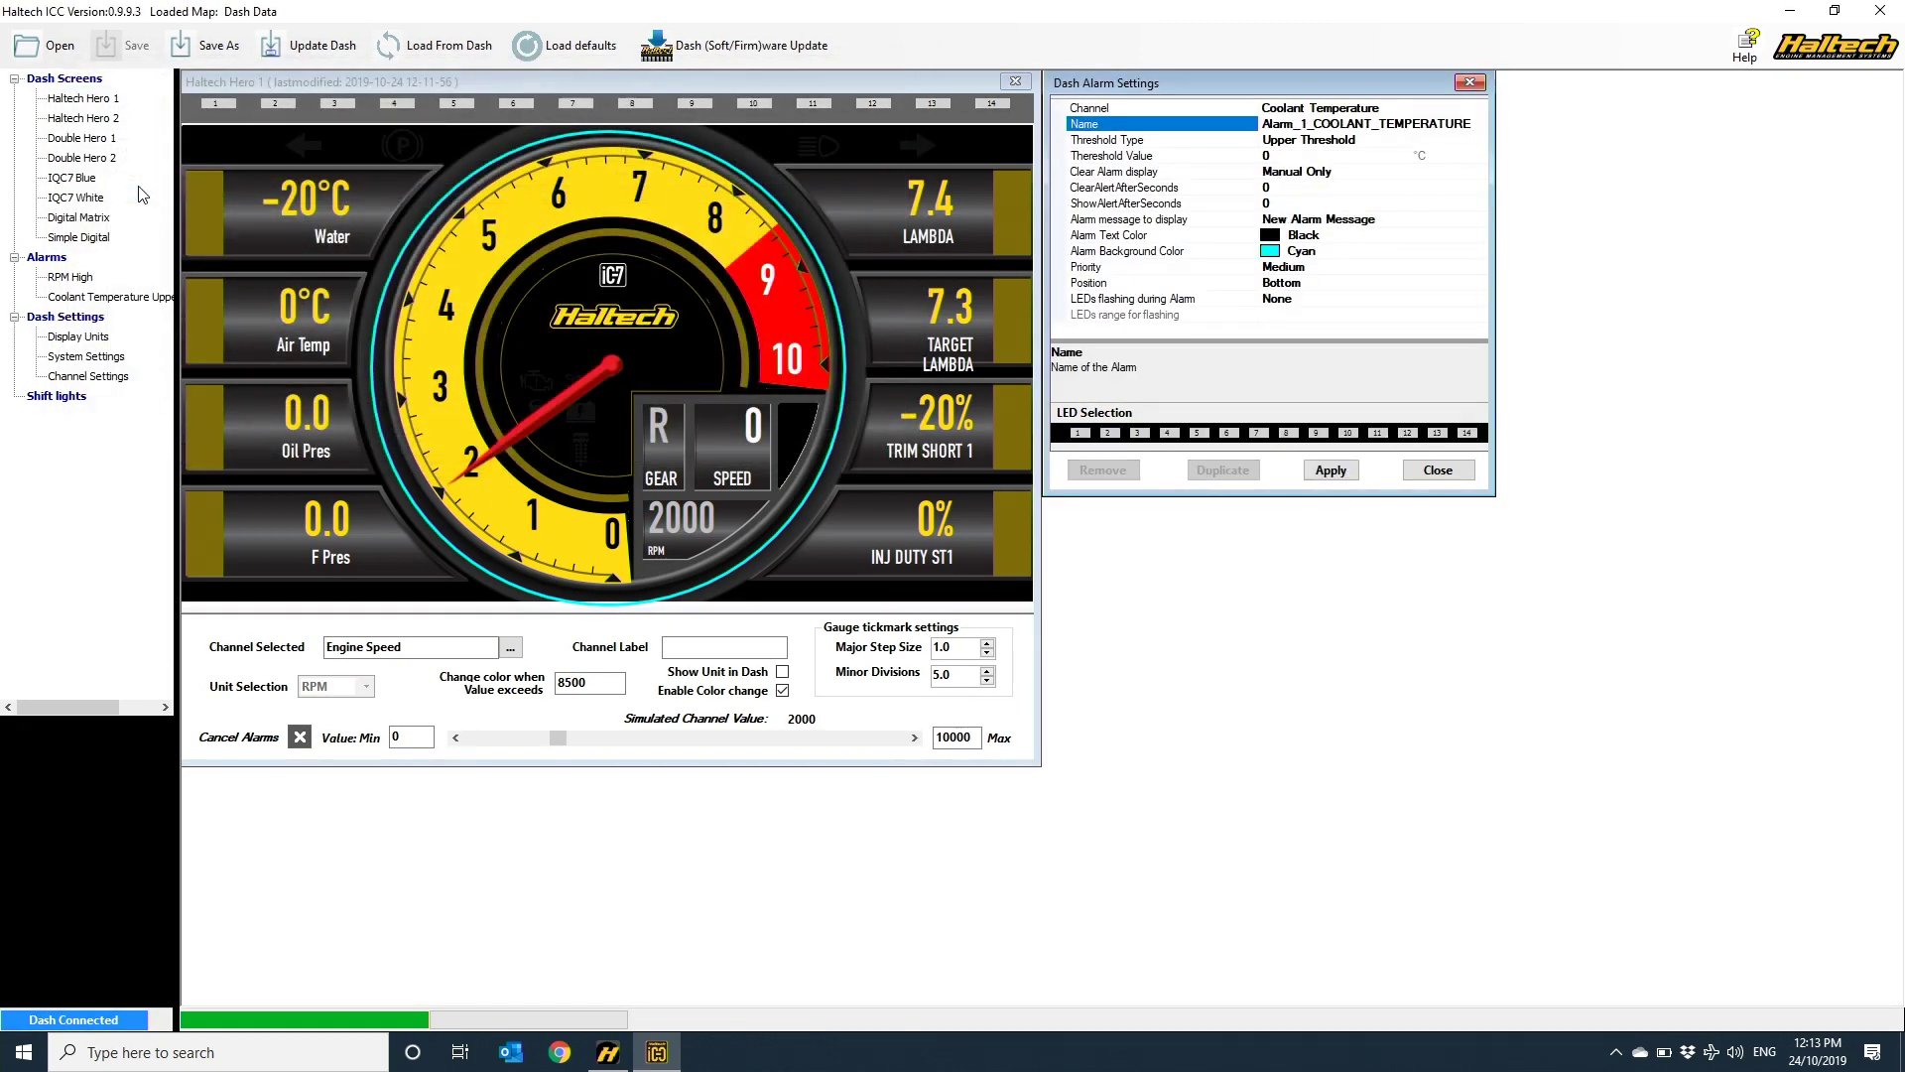
double_click(1365, 123)
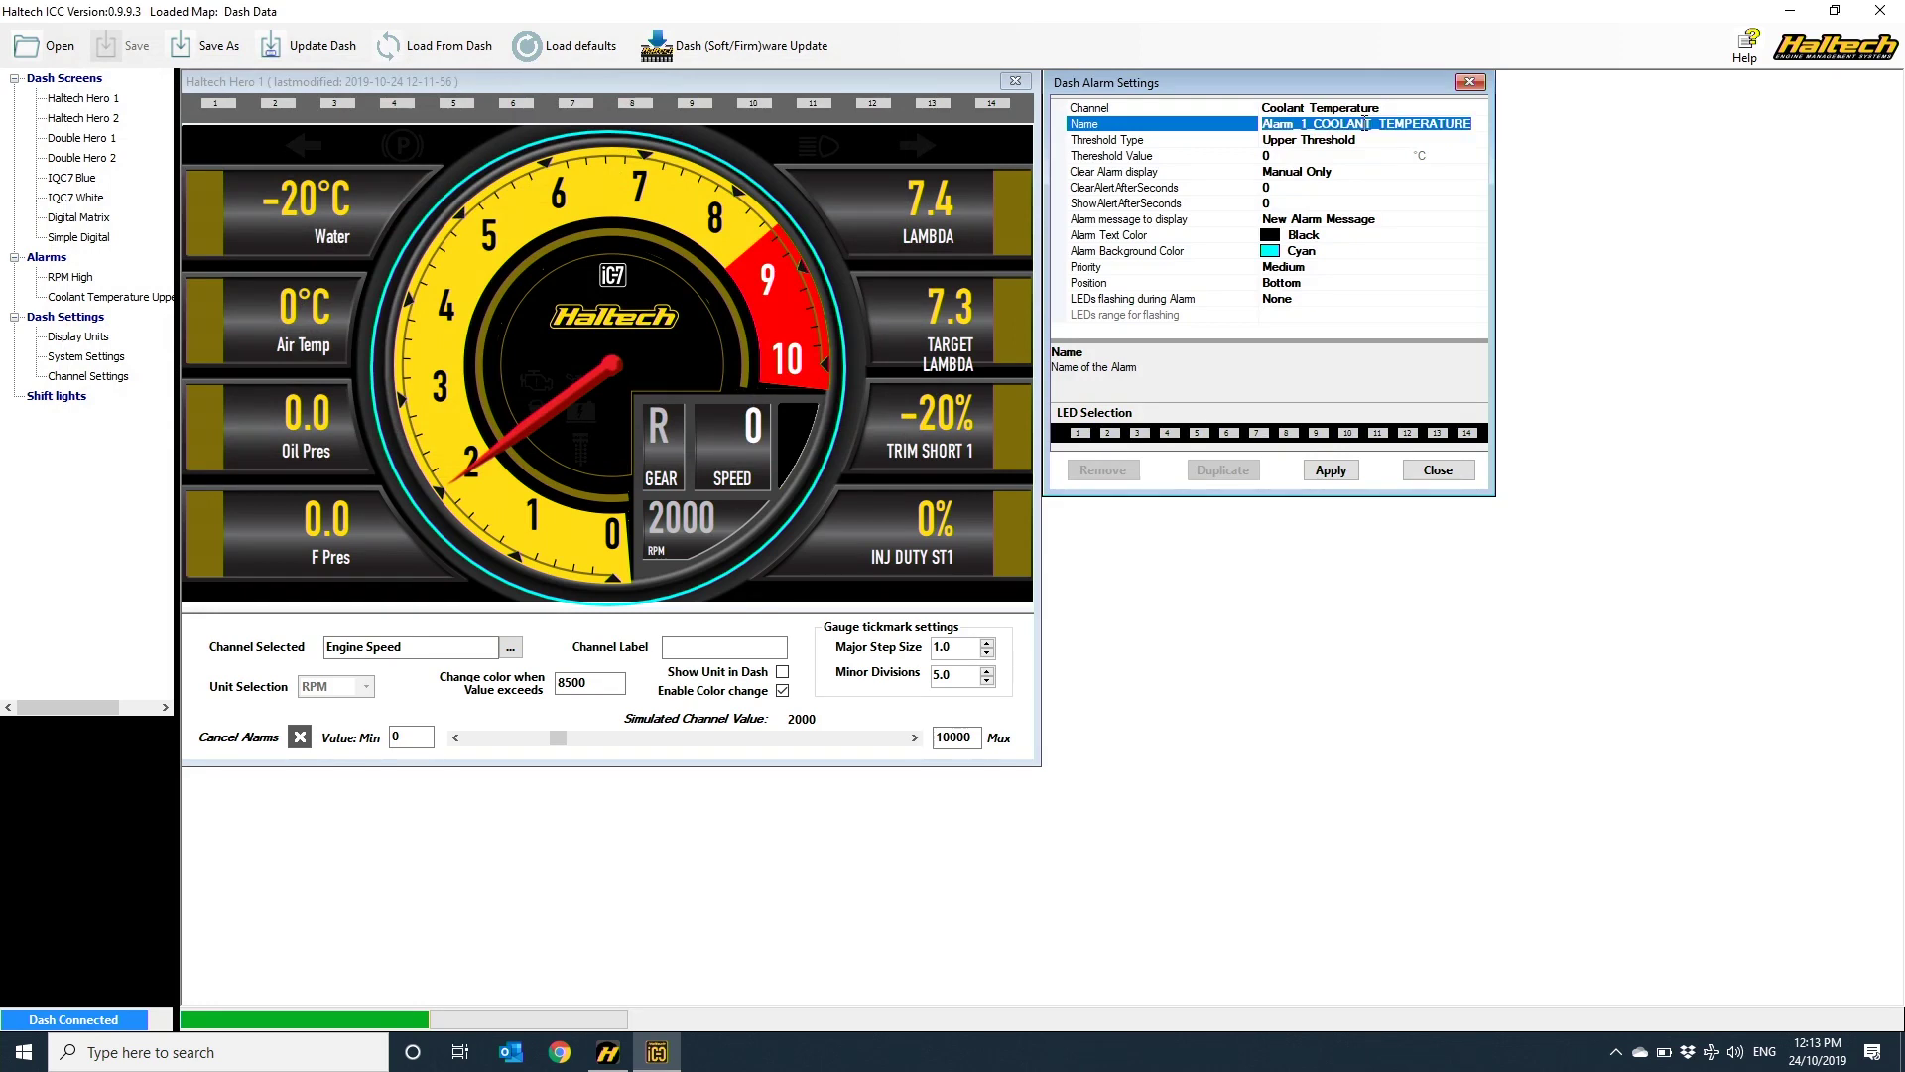
type("EN")
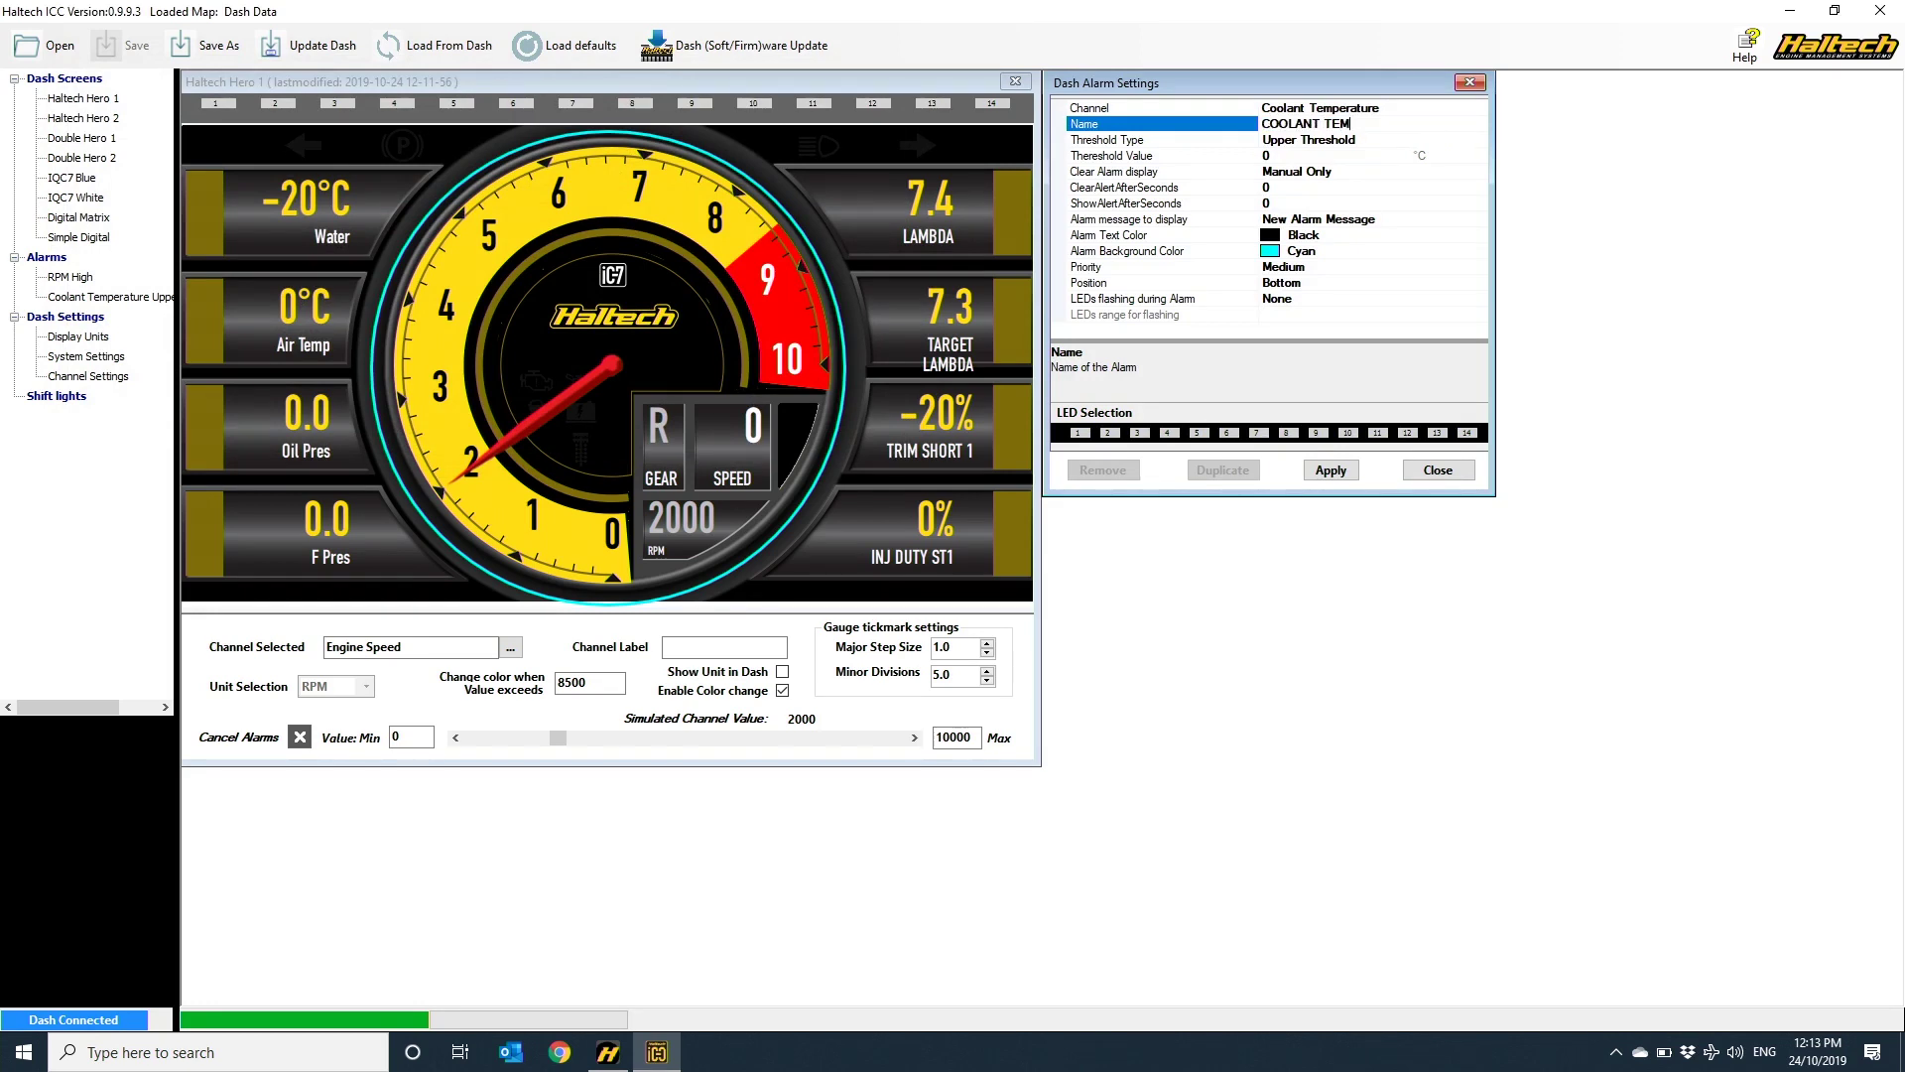
double_click(1350, 222)
type("ITS GETTING HOT IN HERE")
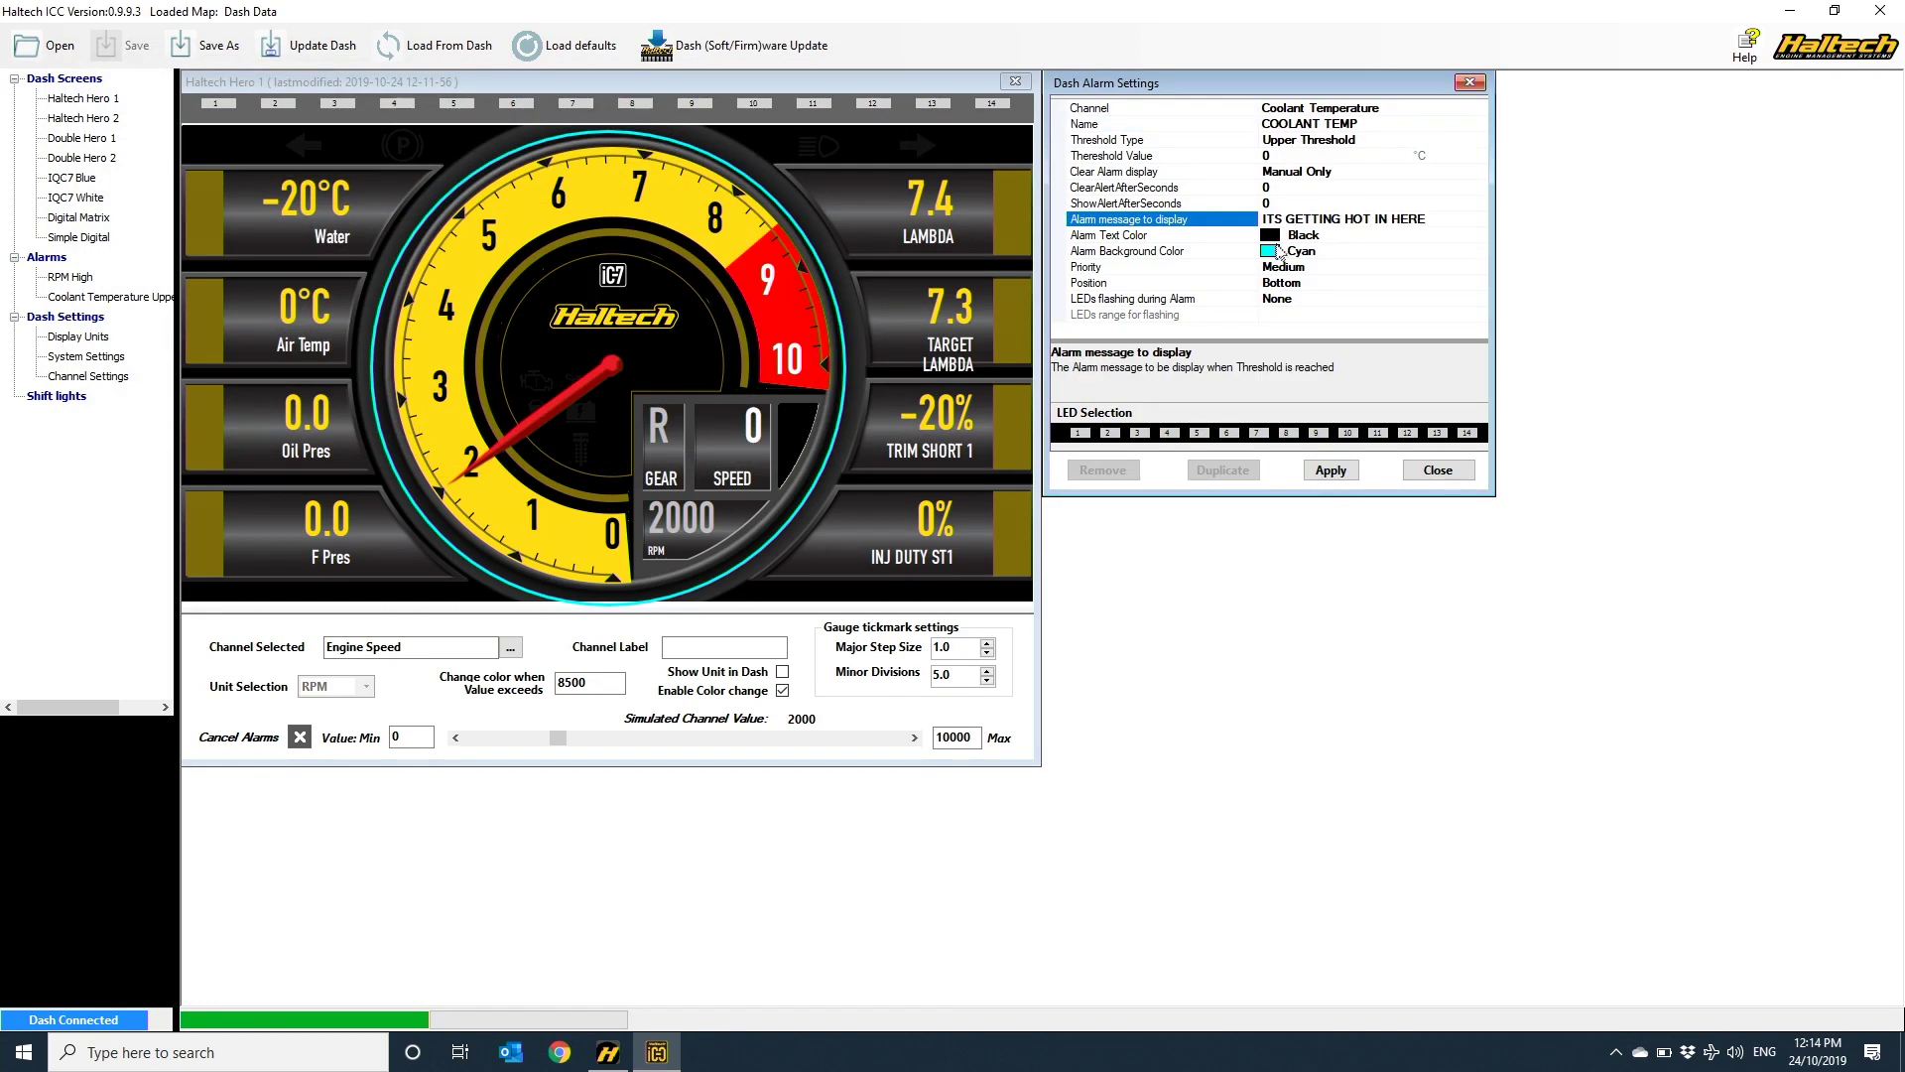
Give the alarm a red background, threshold 80, and auto/manual clearing after 3 seconds
left_click(1279, 251)
left_click(1475, 251)
left_click(1442, 292)
left_click(1341, 156)
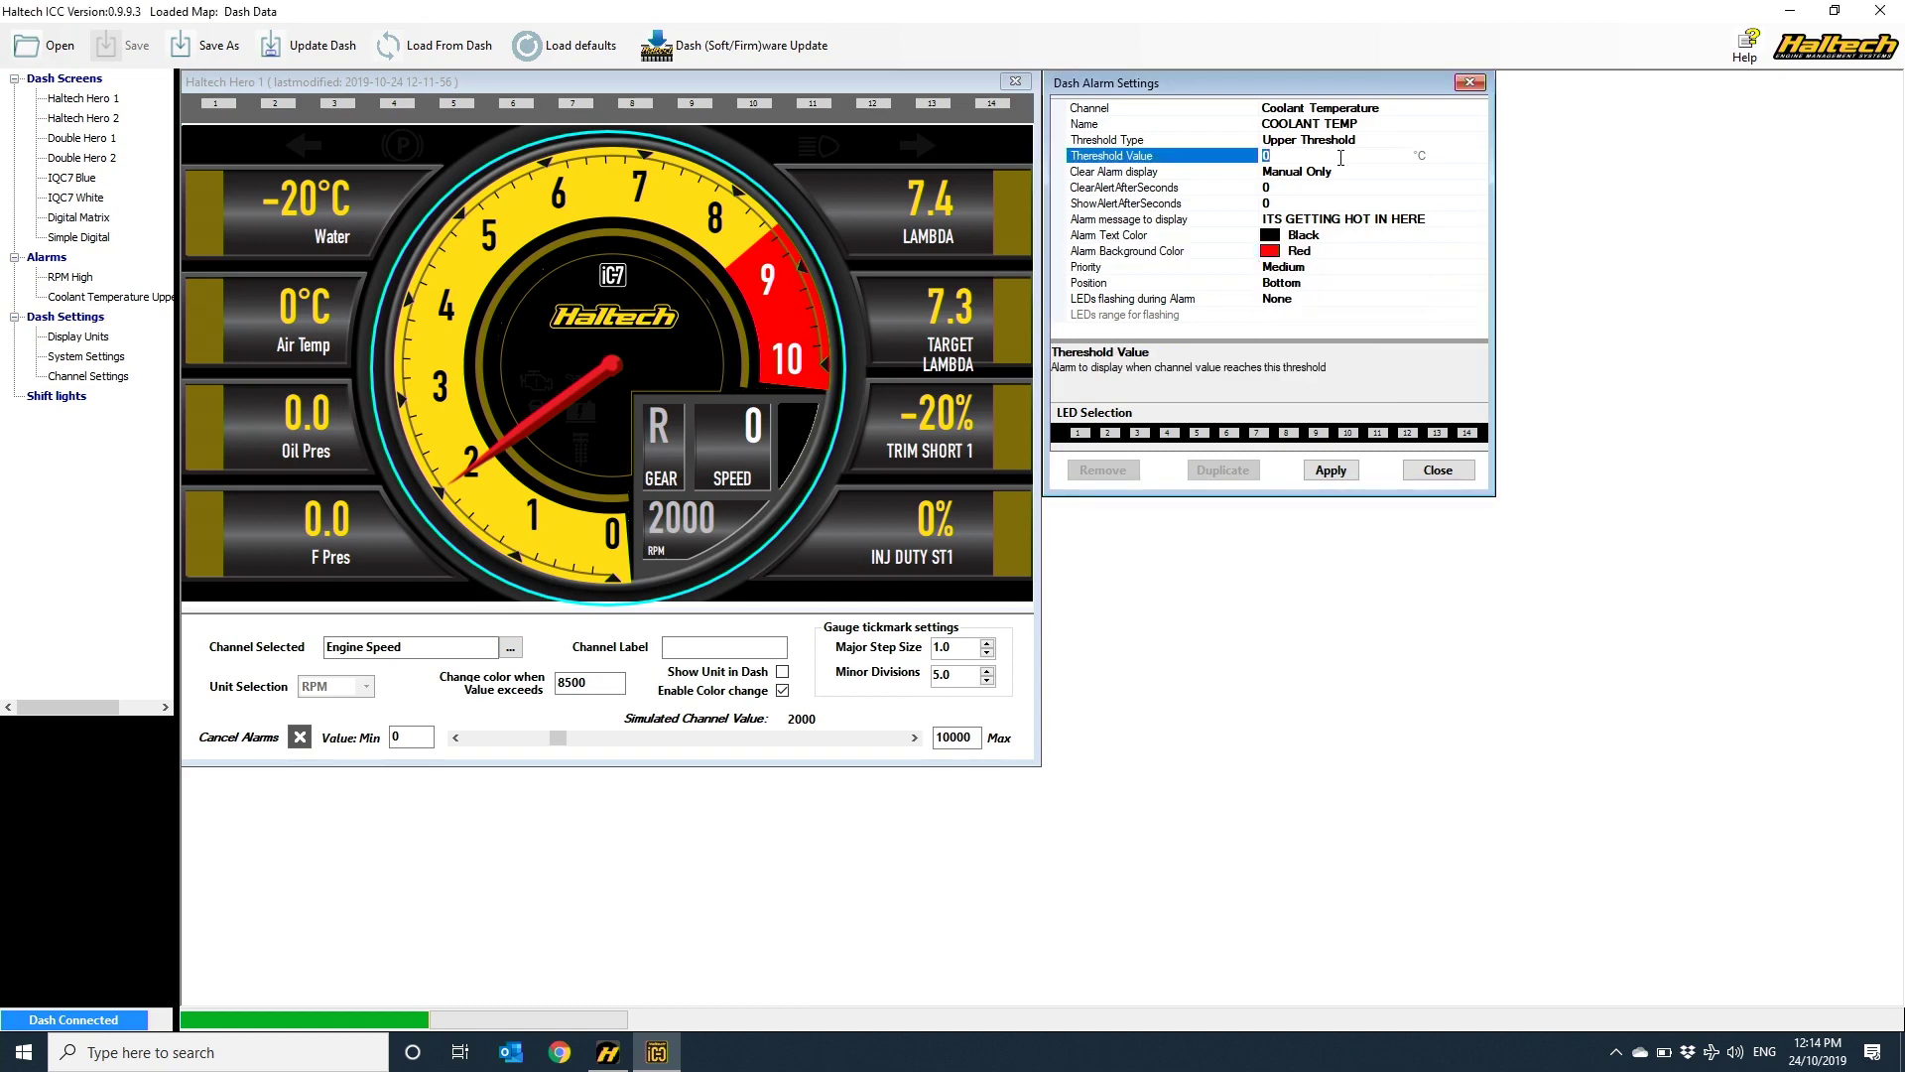
left_click(1289, 174)
left_click(1478, 172)
left_click(1445, 206)
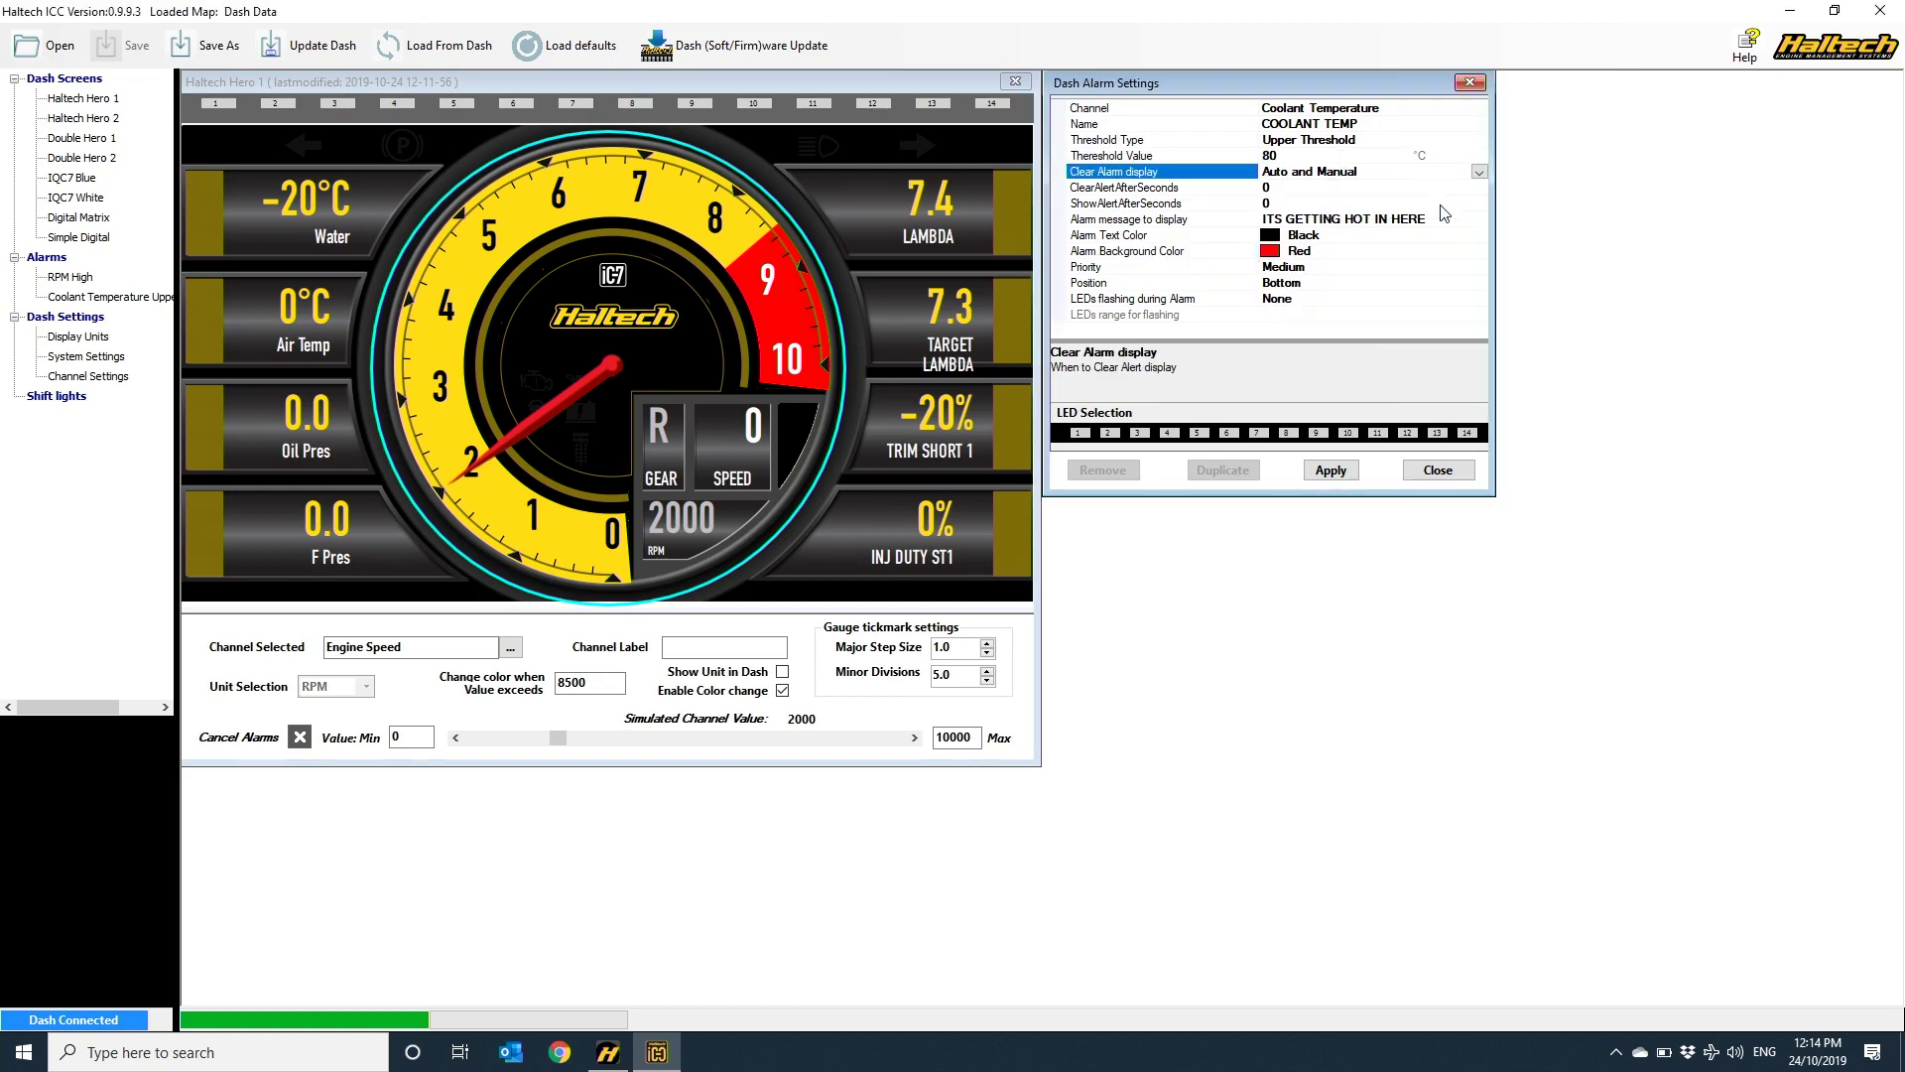
left_click(1354, 189)
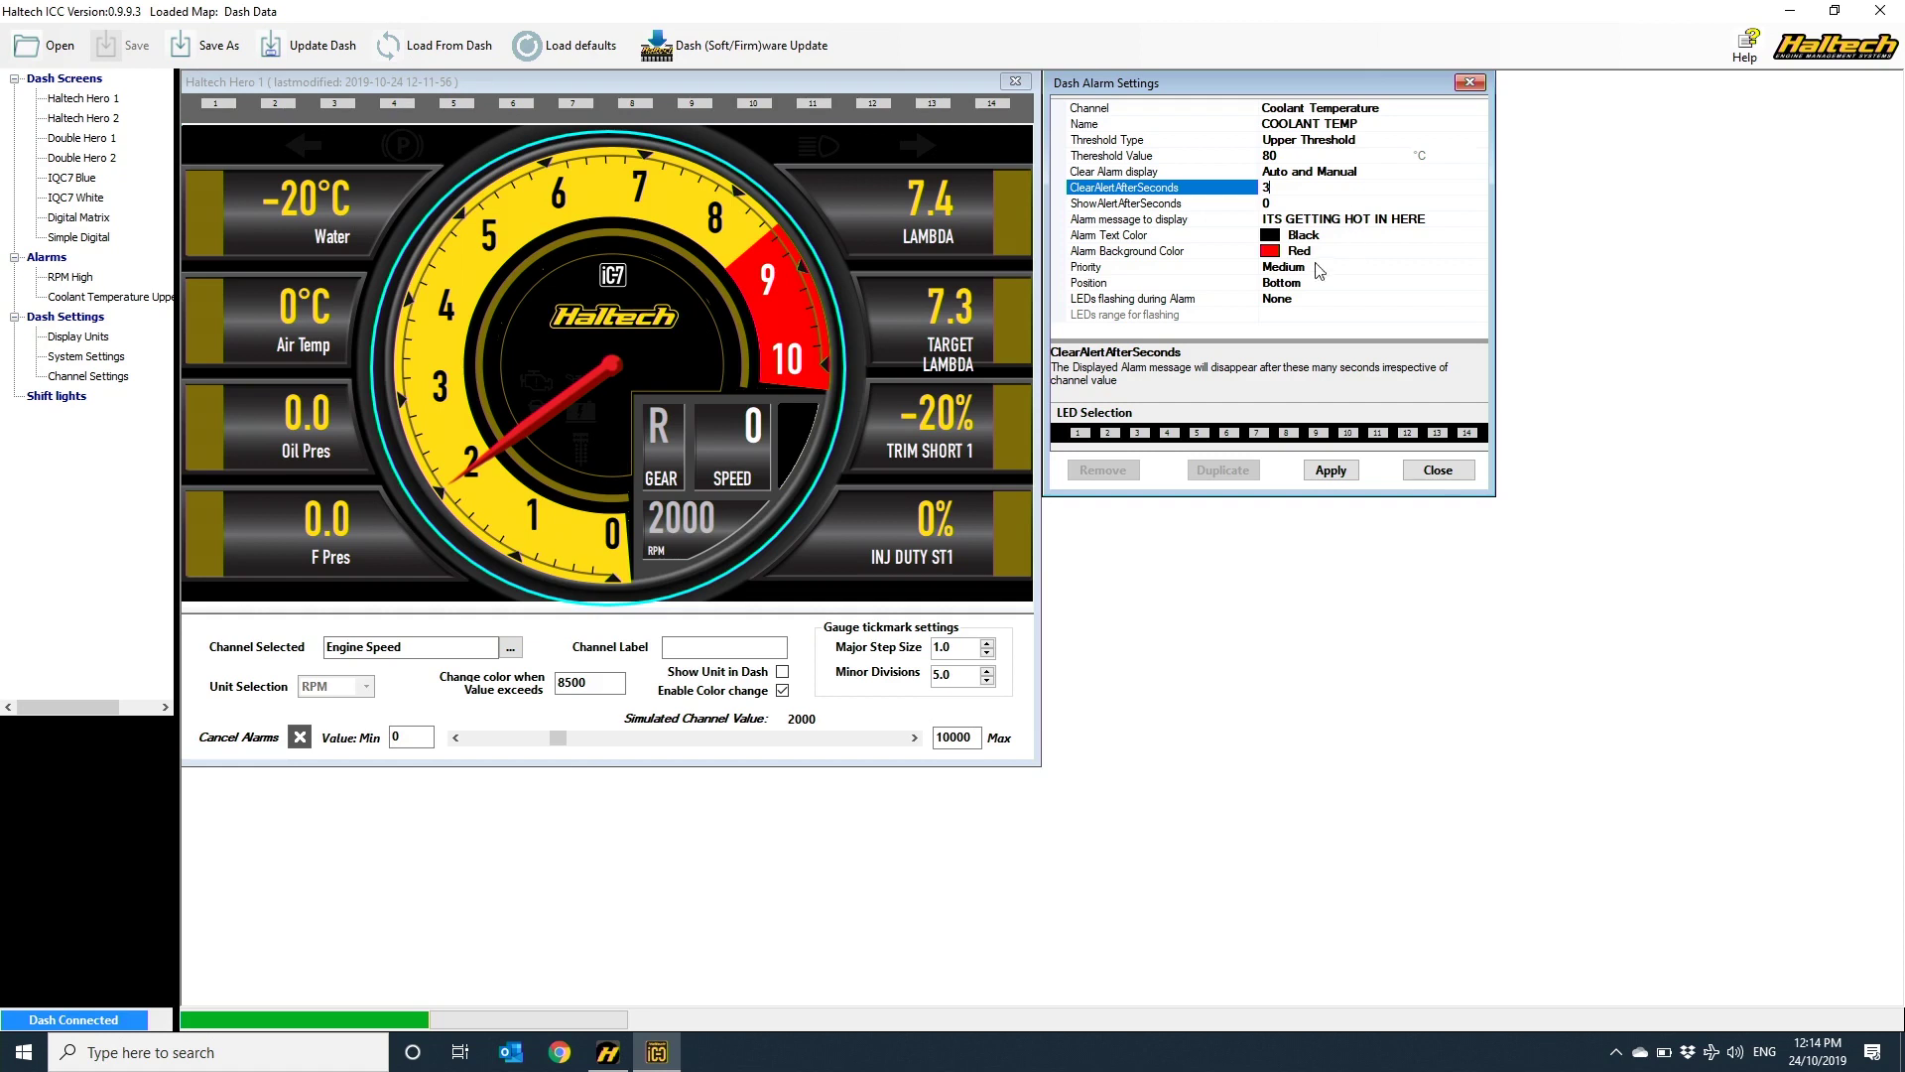
Make LEDs 5–14 flash red during the alarm, excluding LEDs 1–4
left_click(1309, 300)
left_click(1478, 300)
left_click(1289, 375)
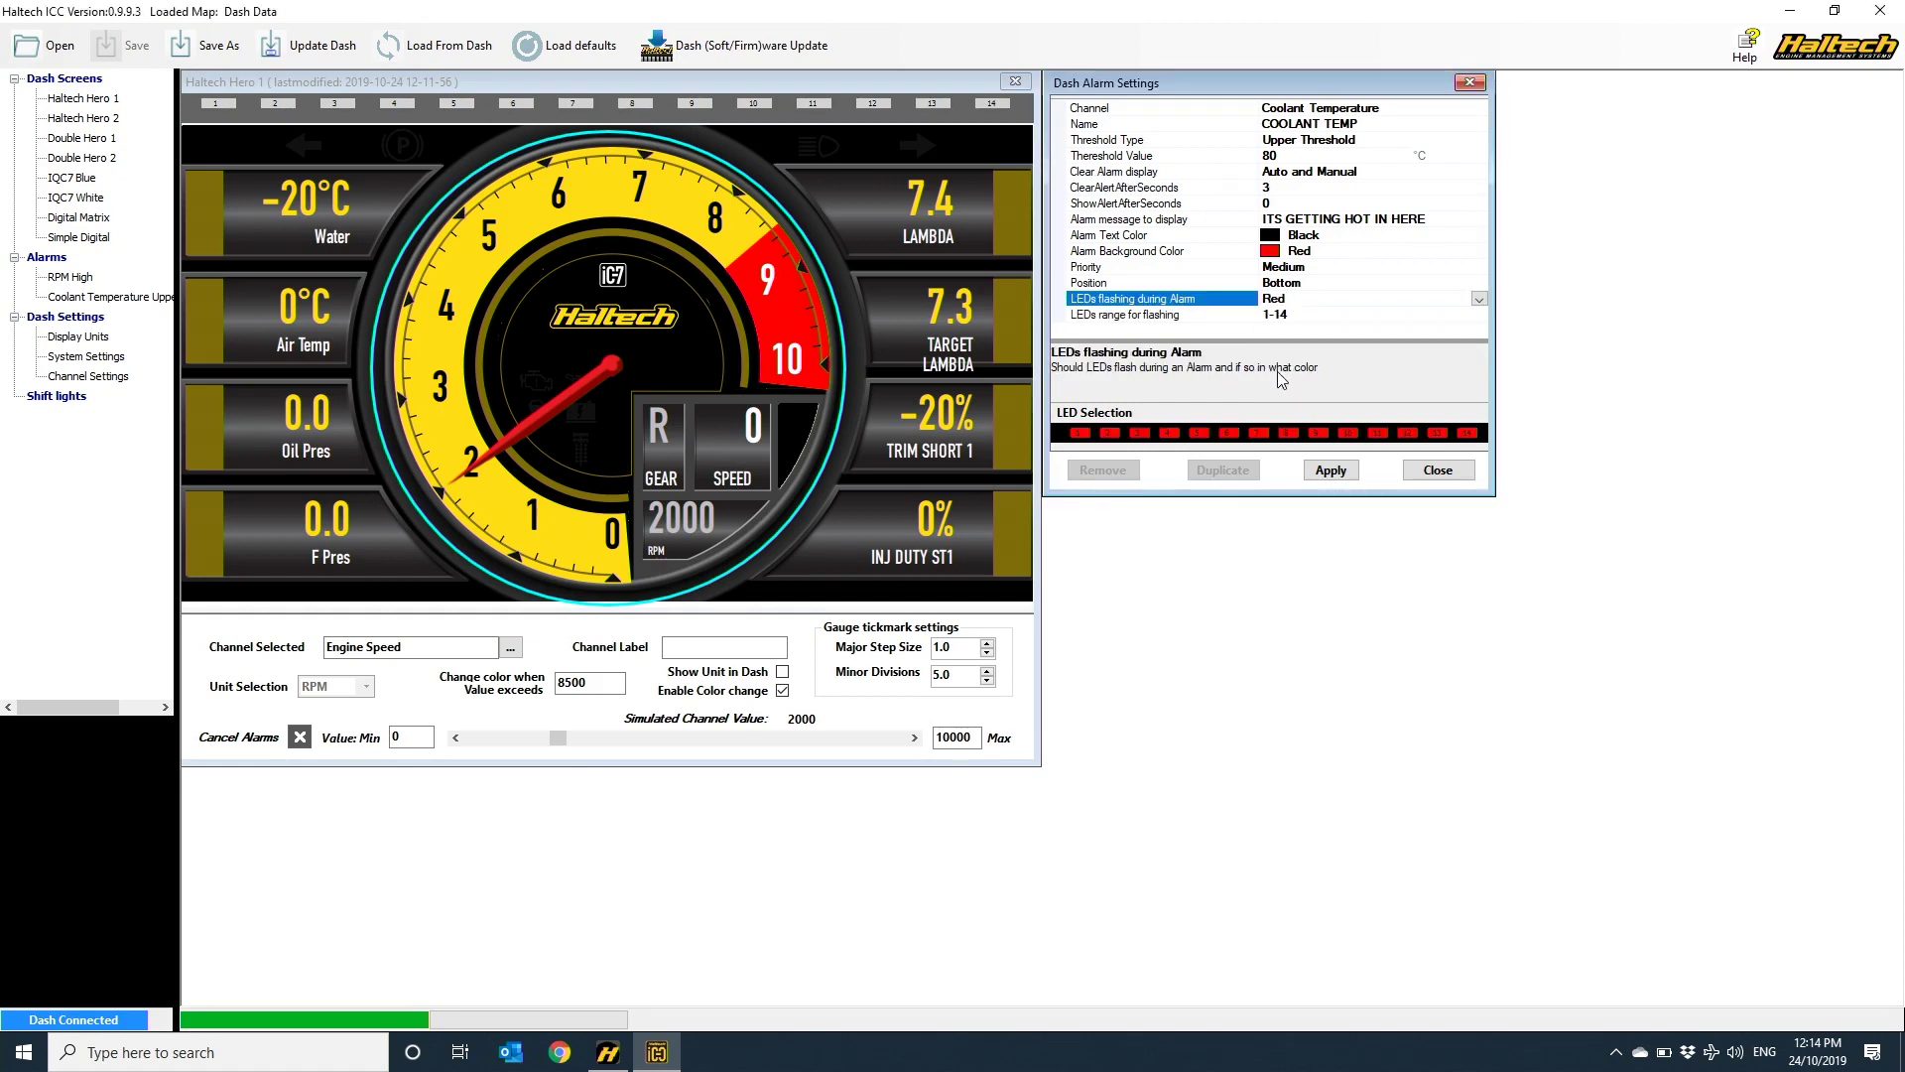
left_click(1112, 435)
left_click(1080, 434)
left_click(1139, 433)
left_click(1169, 433)
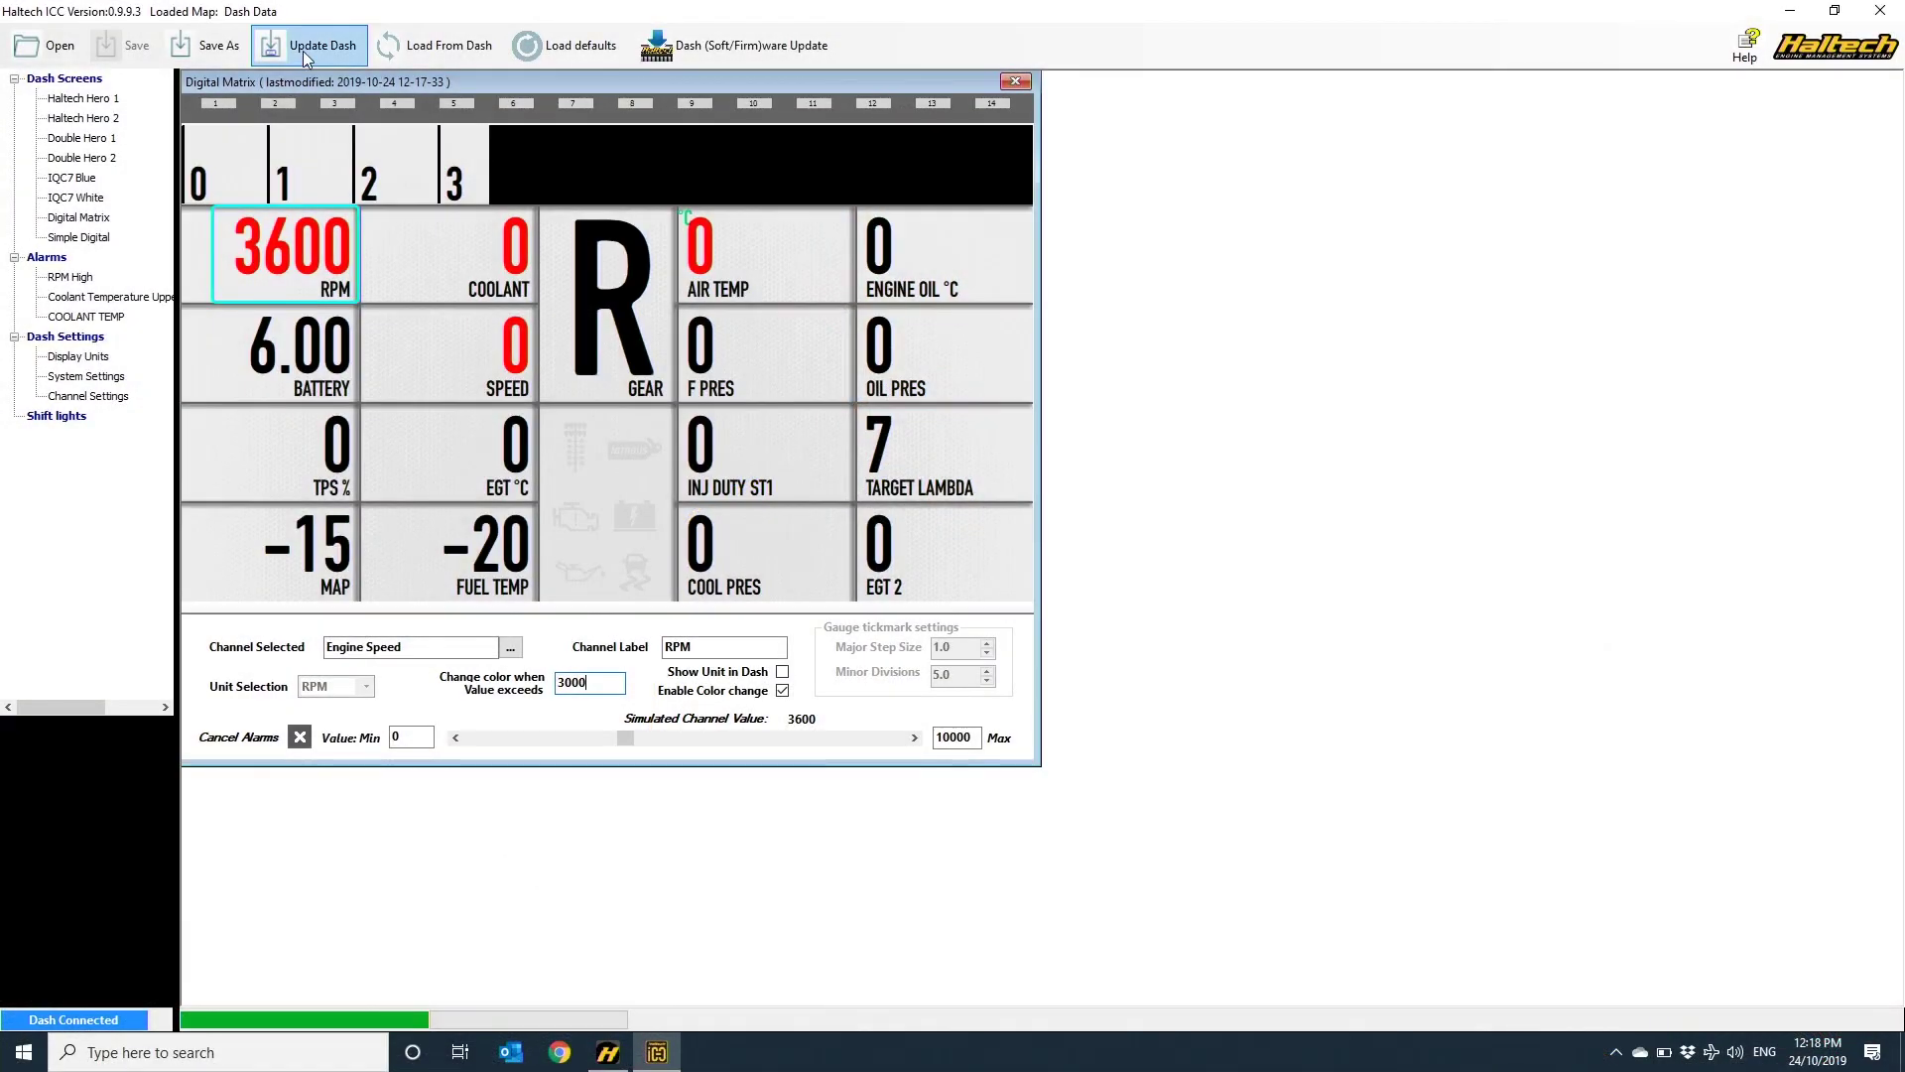
Write the edited layout to the connected dash with Update Dash
left_click(302, 51)
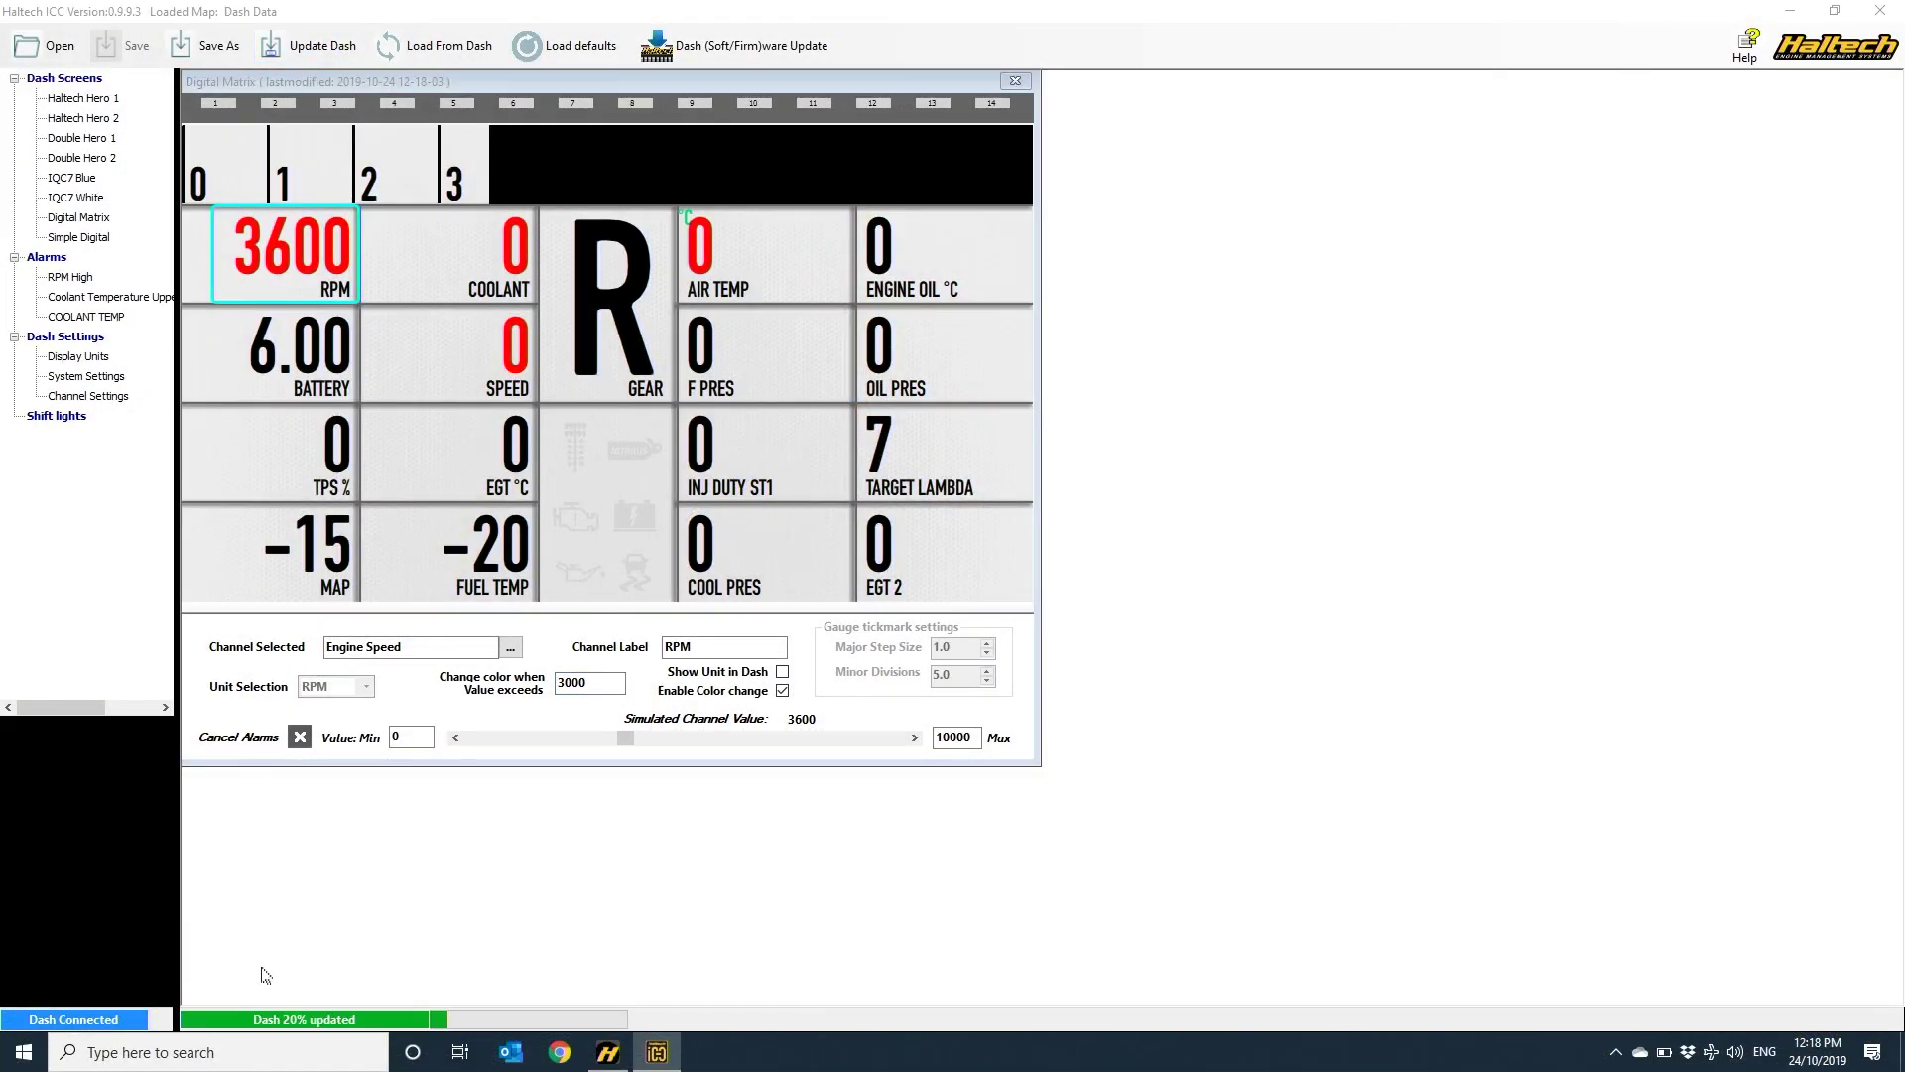